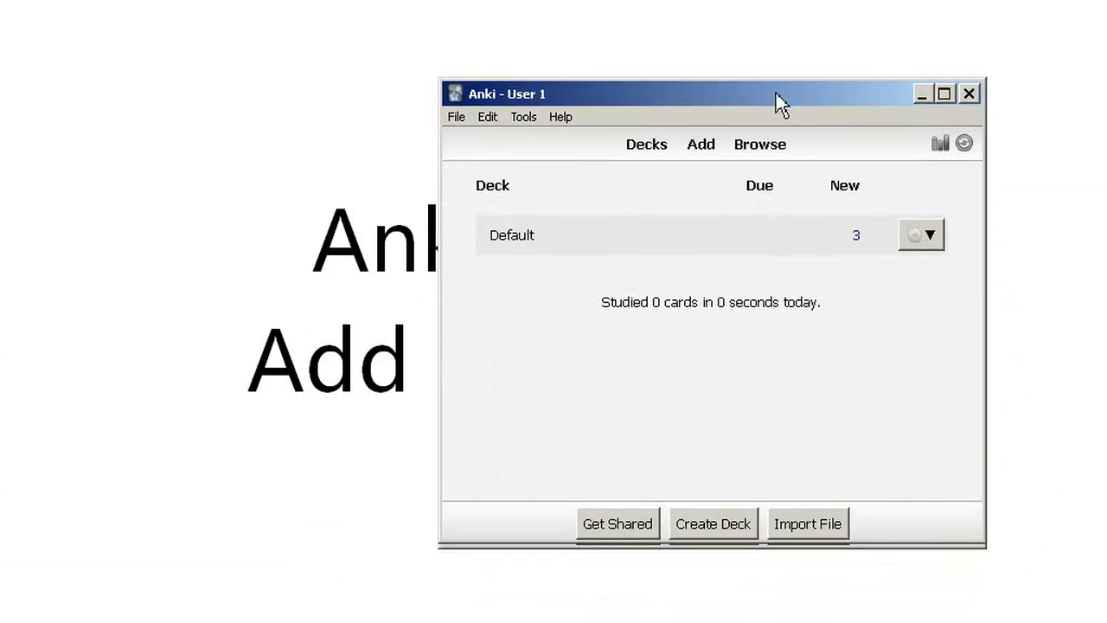
Step: Start a new Basic note with a CODEBLOCK placeholder in its Front field and move the window aside
{"action": "left_click", "coordinate": [710, 102]}
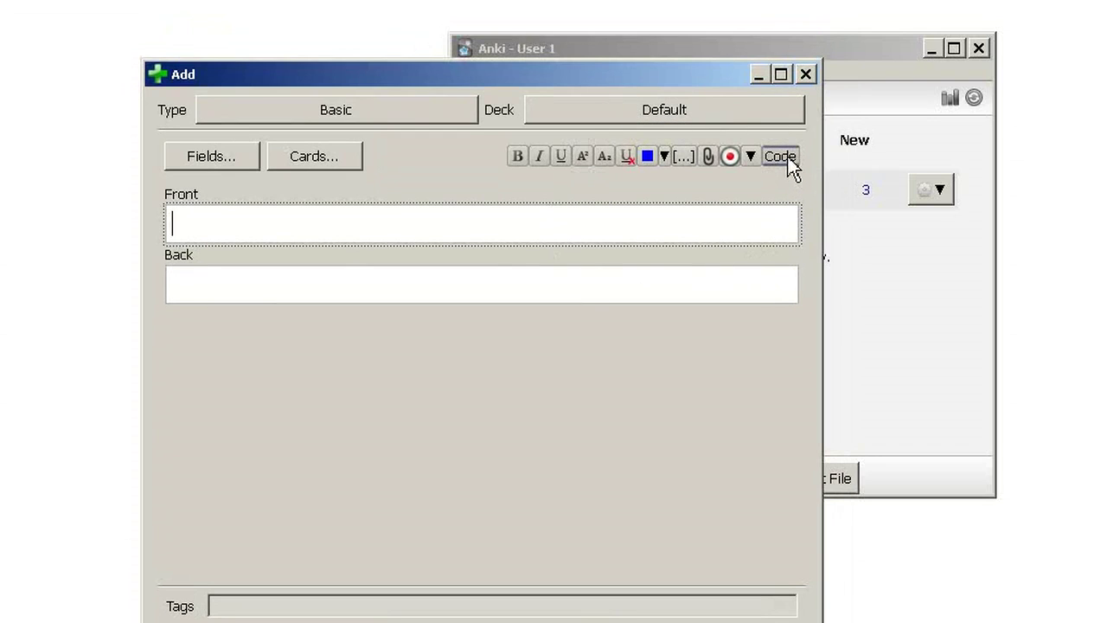
{"action": "type", "text": "CODEBLOCK"}
{"action": "left_click_drag", "start_coordinate": [304, 223], "coordinate": [172, 223]}
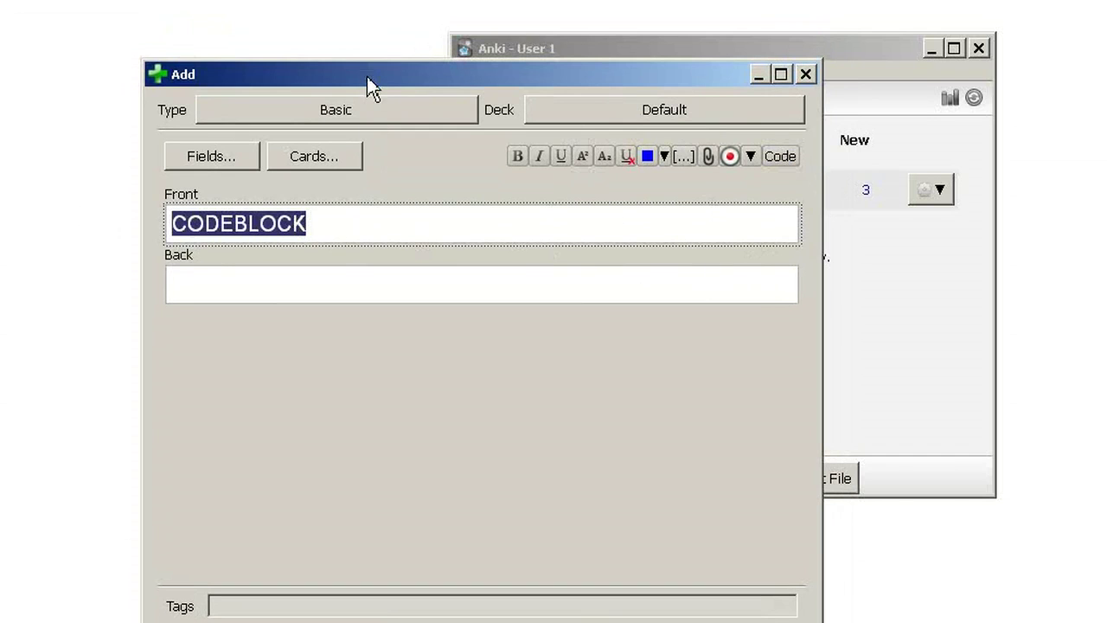
{"action": "left_click_drag", "start_coordinate": [367, 86], "coordinate": [504, 85]}
Step: Open the Basic card templates and add a blank line after the last Styling rule
{"action": "left_click", "coordinate": [462, 157]}
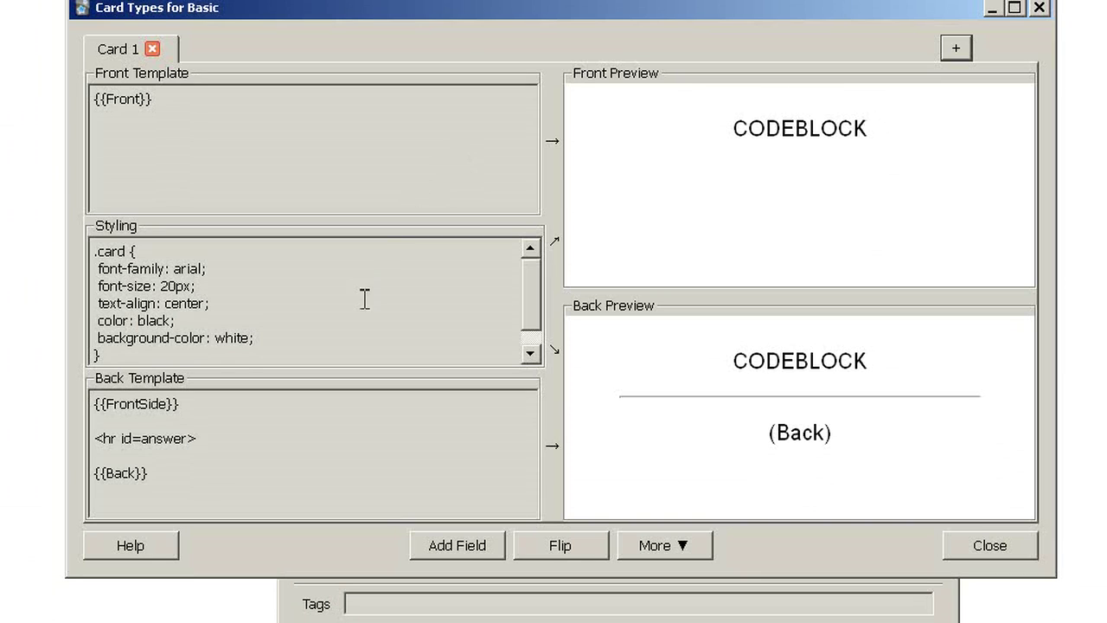
{"action": "left_click_drag", "start_coordinate": [855, 128], "coordinate": [688, 183]}
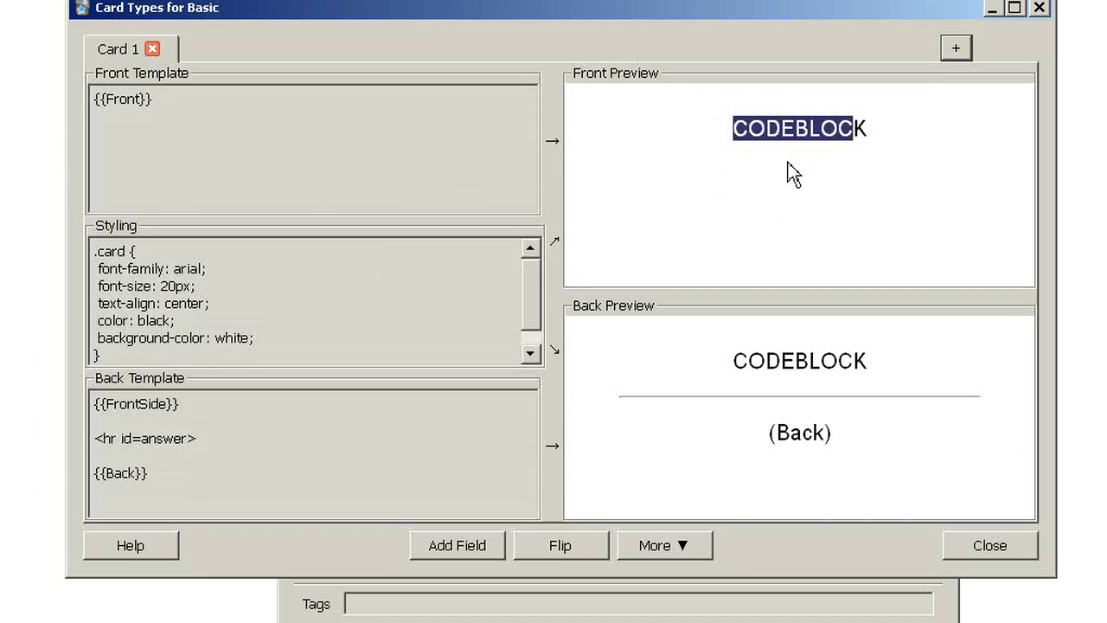
{"action": "left_click", "coordinate": [726, 178]}
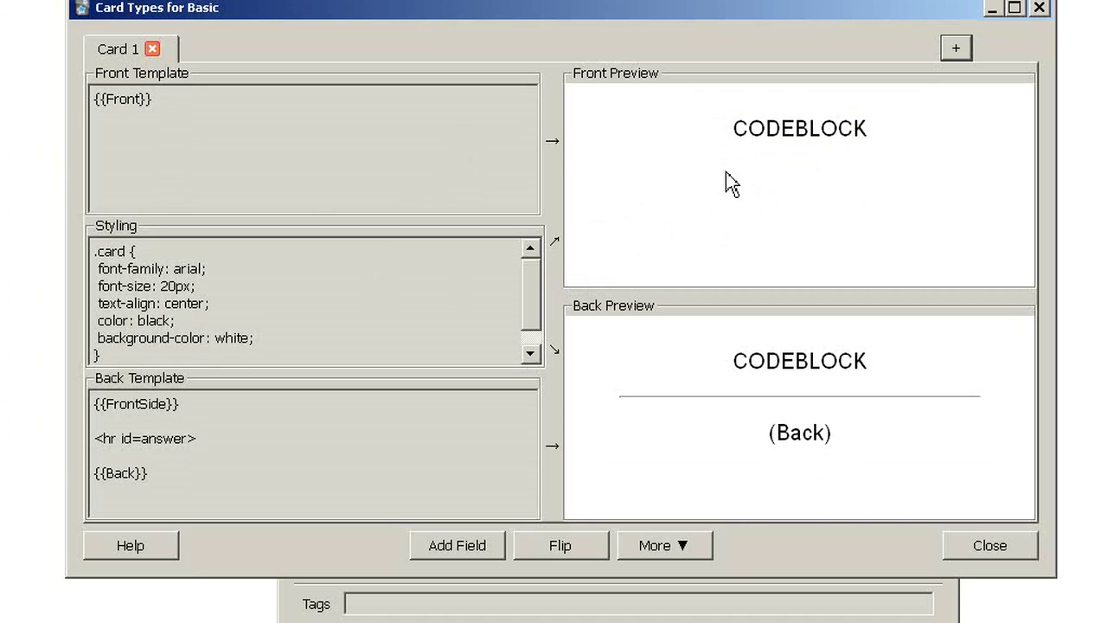
{"action": "scroll", "coordinate": [533, 312], "scroll_direction": "down", "scroll_amount": 1}
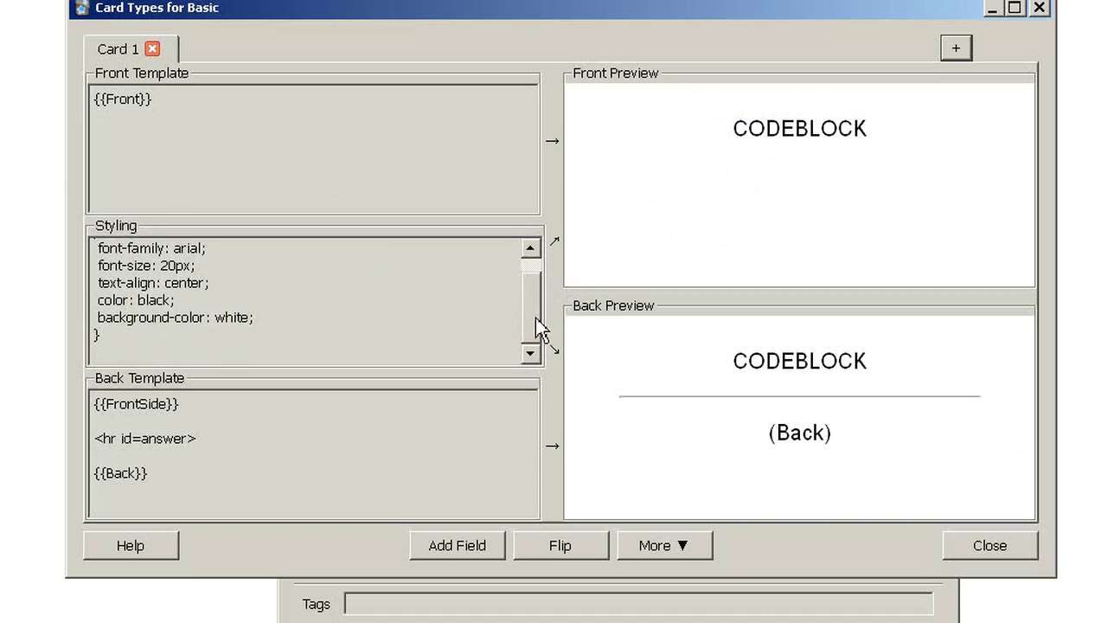
{"action": "left_click", "coordinate": [255, 340]}
{"action": "key", "text": "Return"}
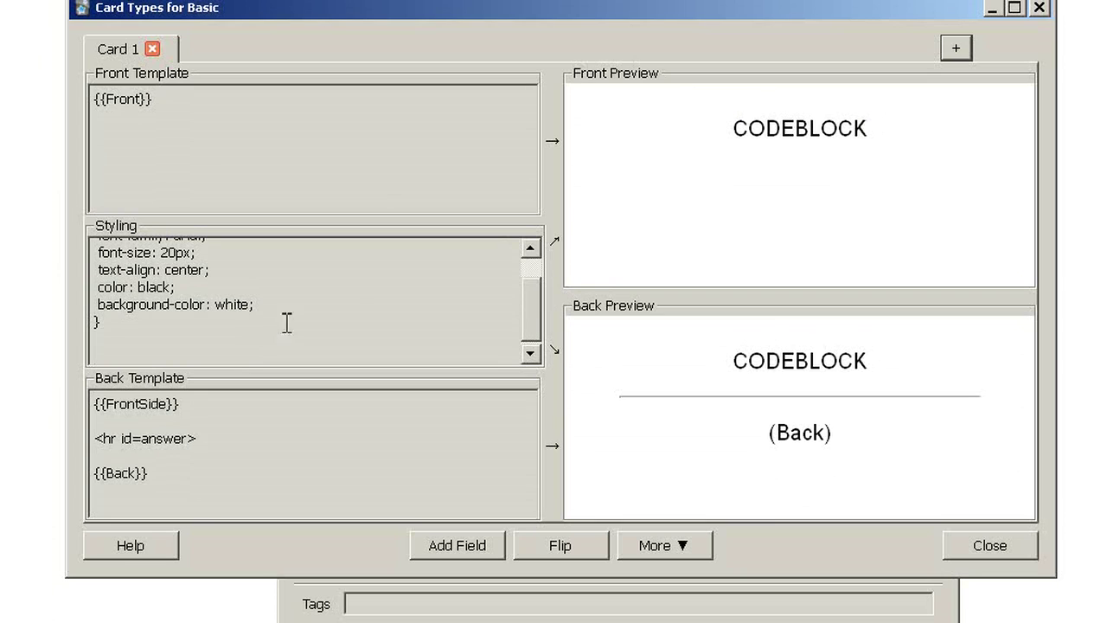
Step: Copy the .code CSS rules from Notepad and paste them into the card Styling
{"action": "mouse_move", "coordinate": [1106, 109]}
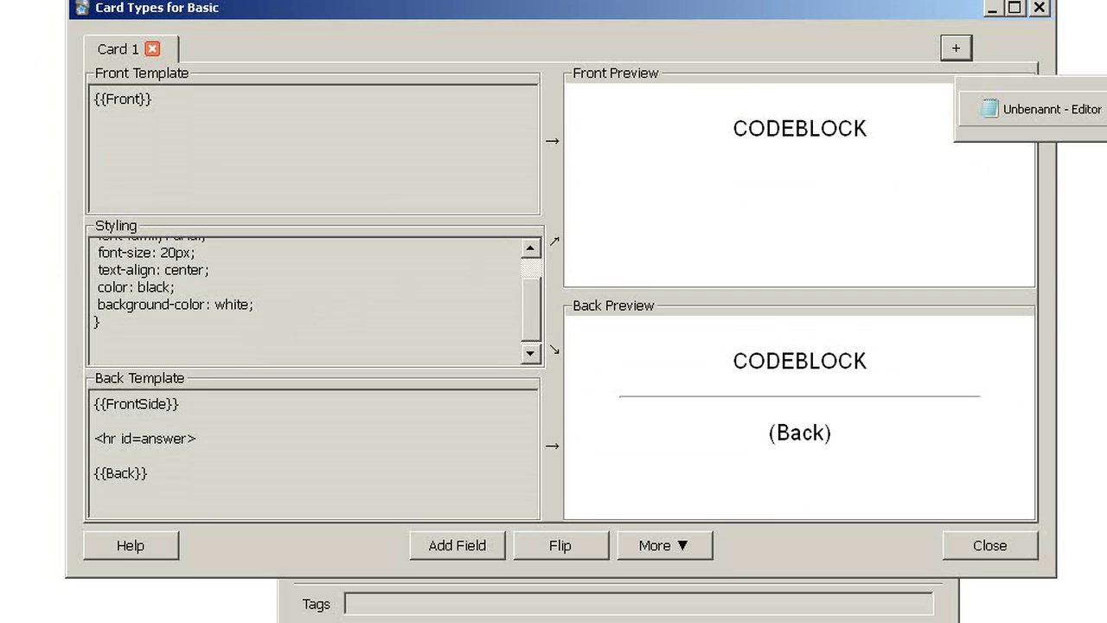
{"action": "left_click", "coordinate": [1051, 109]}
{"action": "left_click_drag", "start_coordinate": [494, 578], "coordinate": [500, 152]}
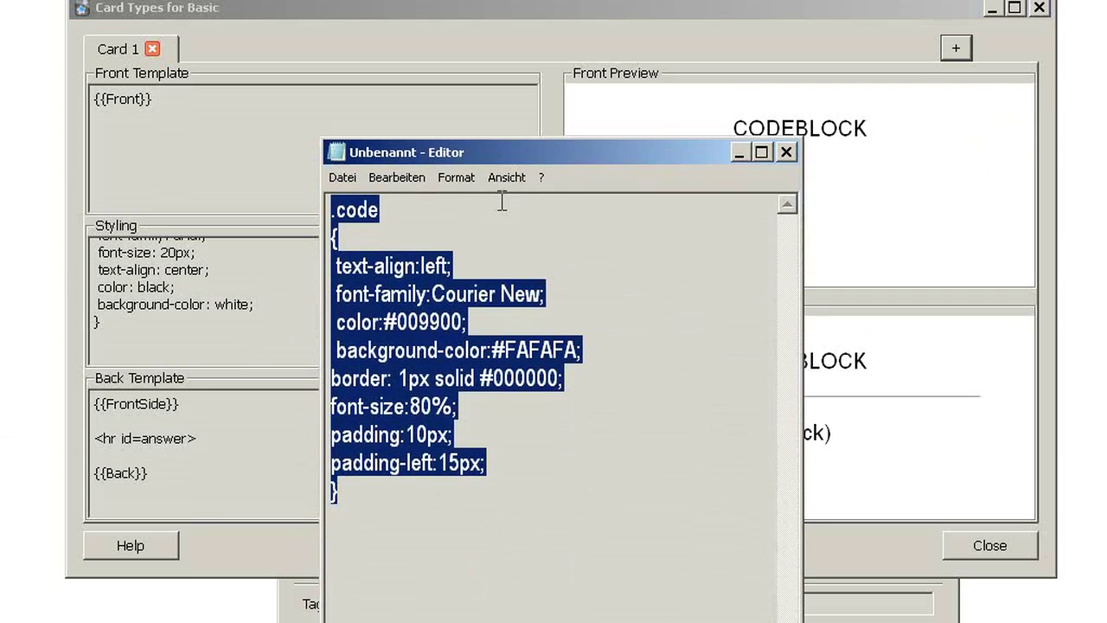
{"action": "key", "text": "ctrl+c"}
{"action": "left_click", "coordinate": [193, 354]}
{"action": "key", "text": "ctrl+v"}
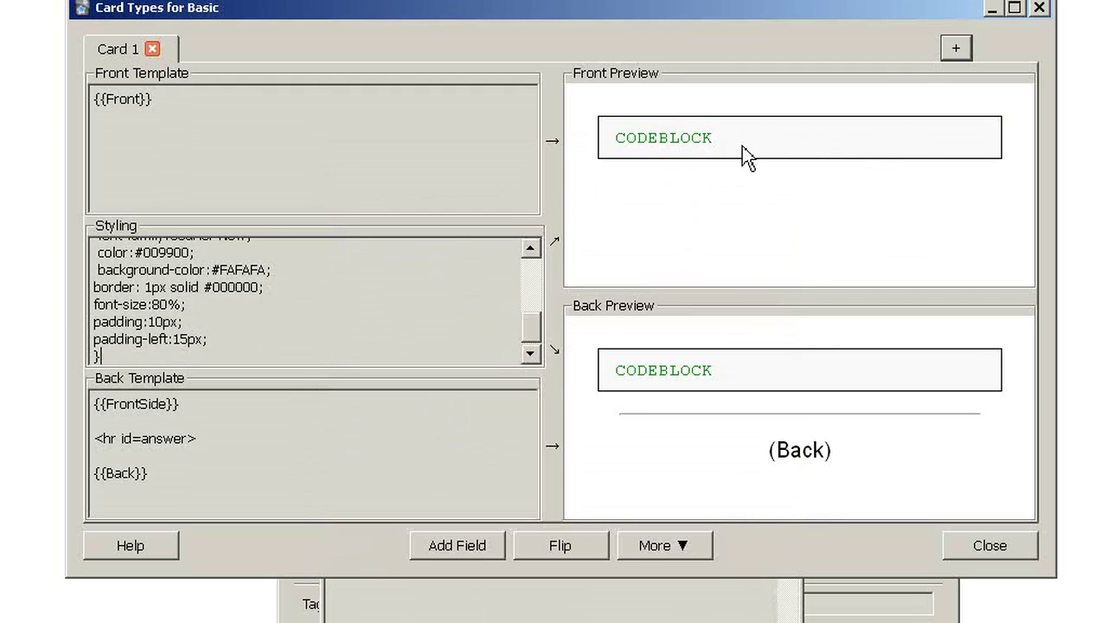
Step: Replace the Front field's CODEBLOCK with the lines 'sadfds;' and 'adfdsf;'
{"action": "left_click", "coordinate": [1039, 7]}
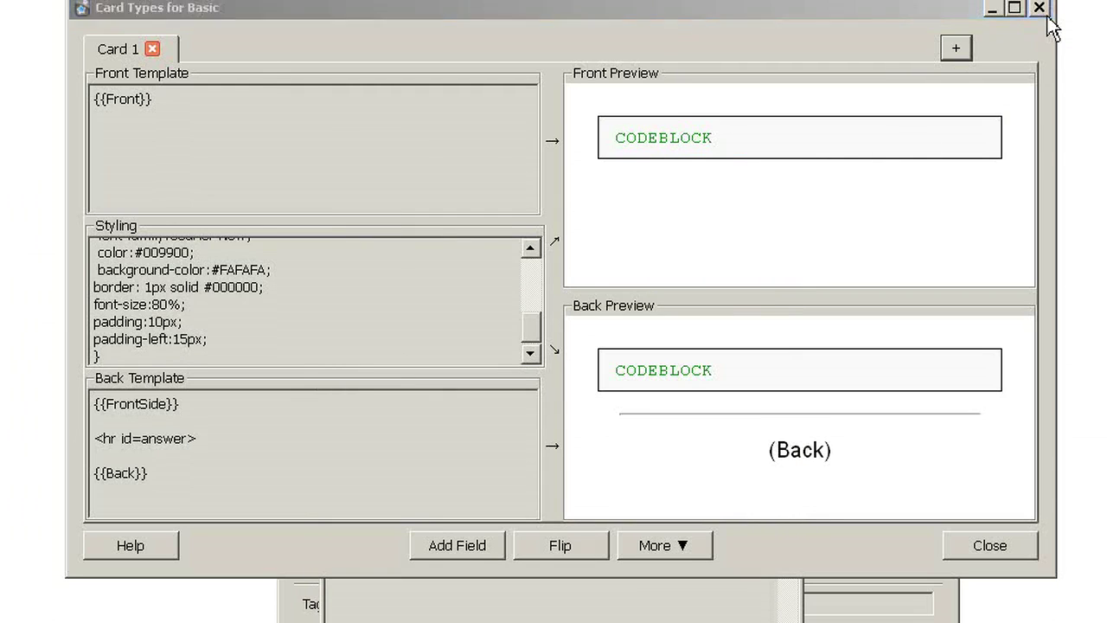
{"action": "left_click", "coordinate": [388, 223]}
{"action": "double_click", "coordinate": [389, 224]}
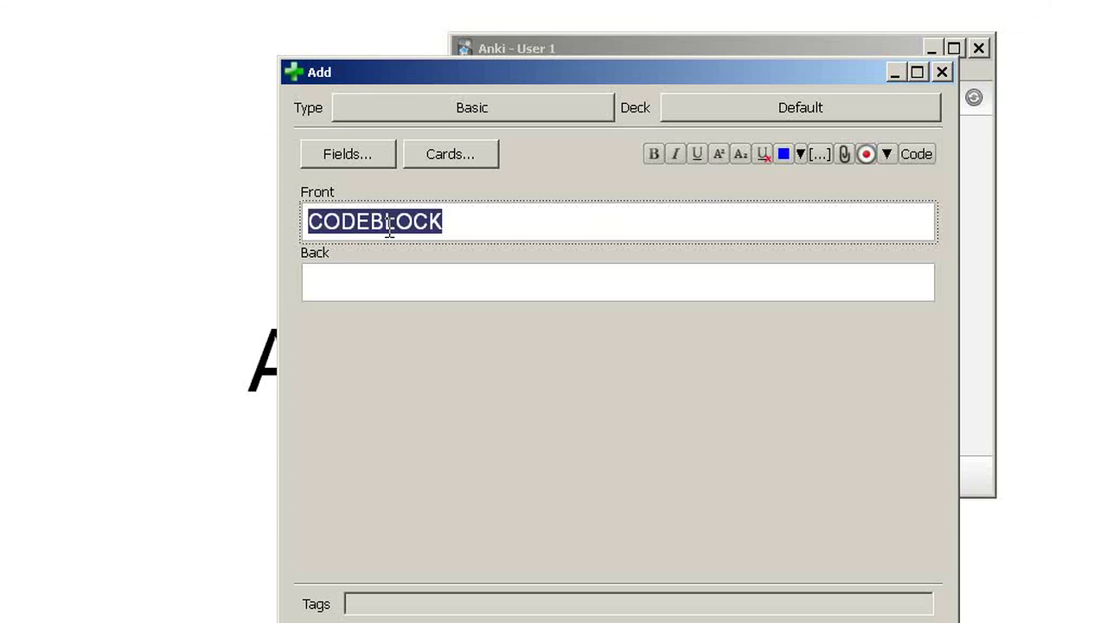
{"action": "type", "text": "sadfds;"}
{"action": "key", "text": "Return"}
{"action": "type", "text": "adfdsf"}
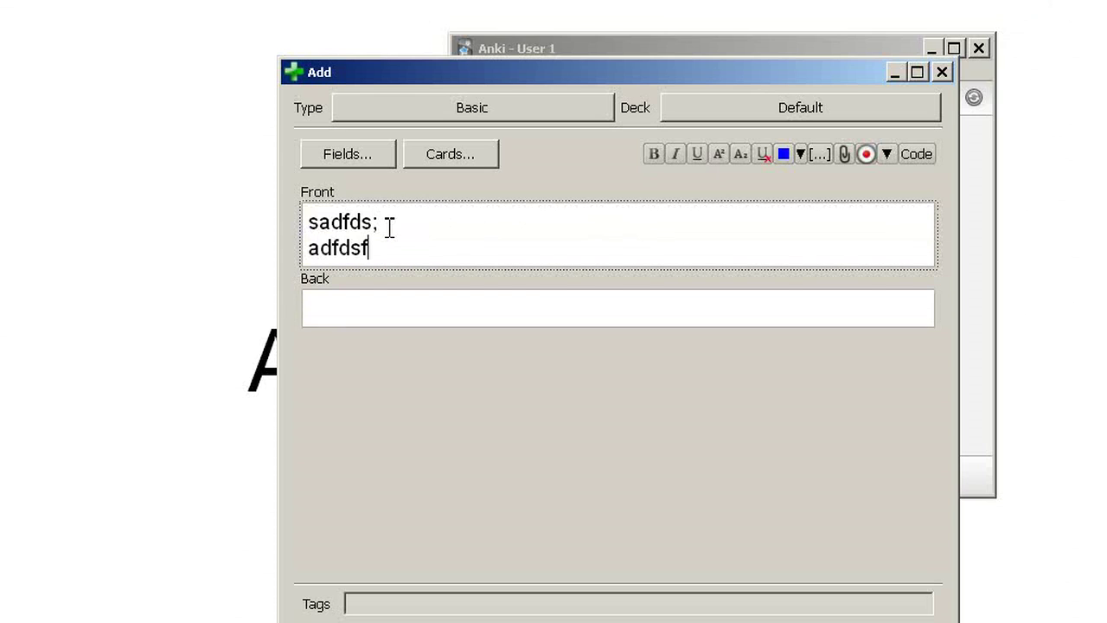
{"action": "type", "text": ";"}
{"action": "key", "text": "Return"}
Step: Add lines 'sadfasdfd;', 'asdfasfsd;', 'asdfasdf' and preview them in Card Types
{"action": "type", "text": "sadfasdfd;"}
{"action": "key", "text": "Return"}
{"action": "type", "text": "asdfasfsd;"}
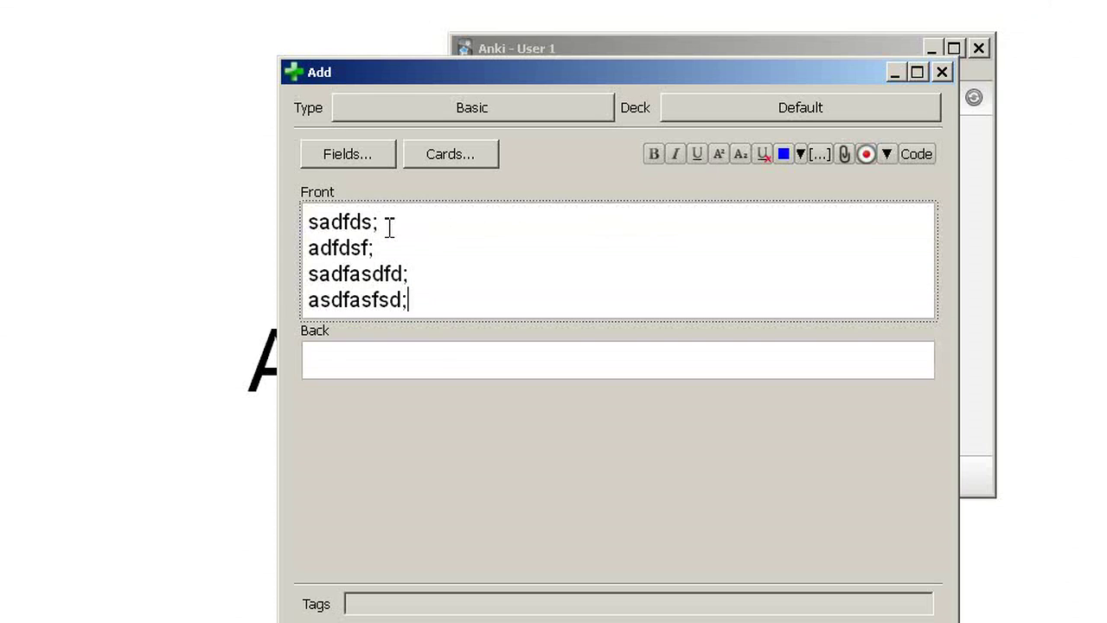
{"action": "key", "text": "Return"}
{"action": "type", "text": "asdfasdf"}
{"action": "left_click", "coordinate": [422, 148]}
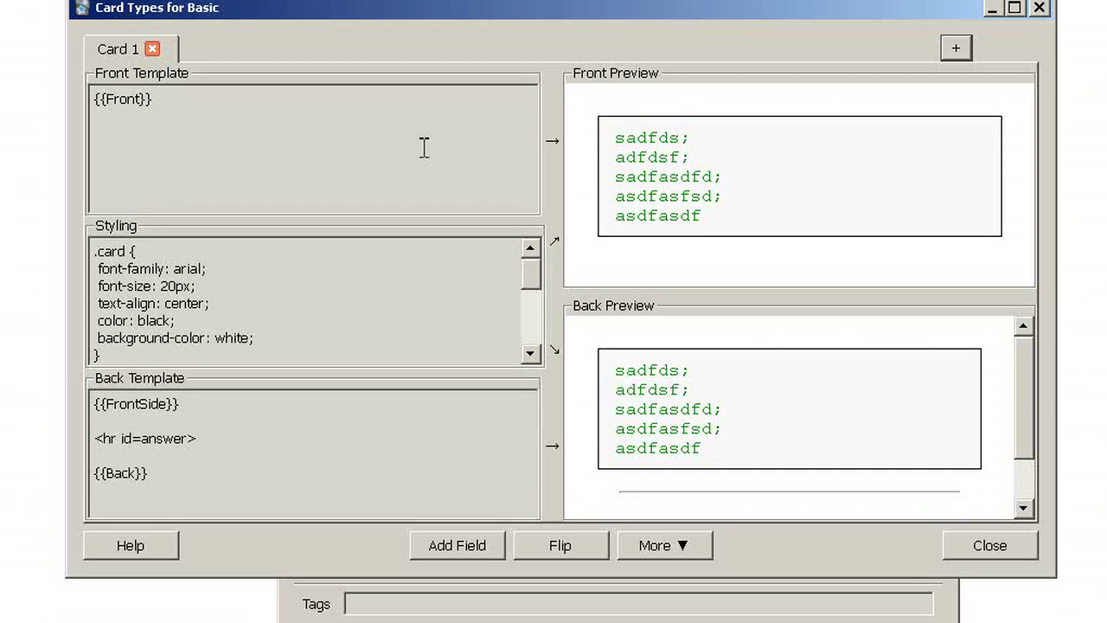
{"action": "left_click_drag", "start_coordinate": [634, 149], "coordinate": [747, 218]}
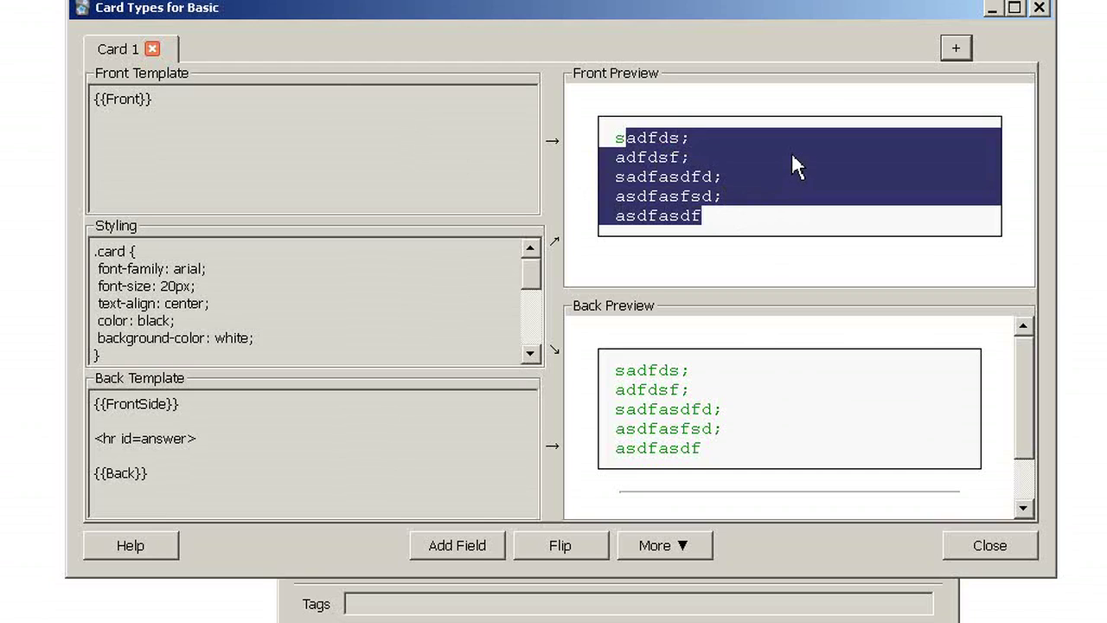
Step: Put CODEBLOCK into the Back field and view its HTML source
{"action": "left_click", "coordinate": [1039, 10]}
{"action": "left_click", "coordinate": [455, 397]}
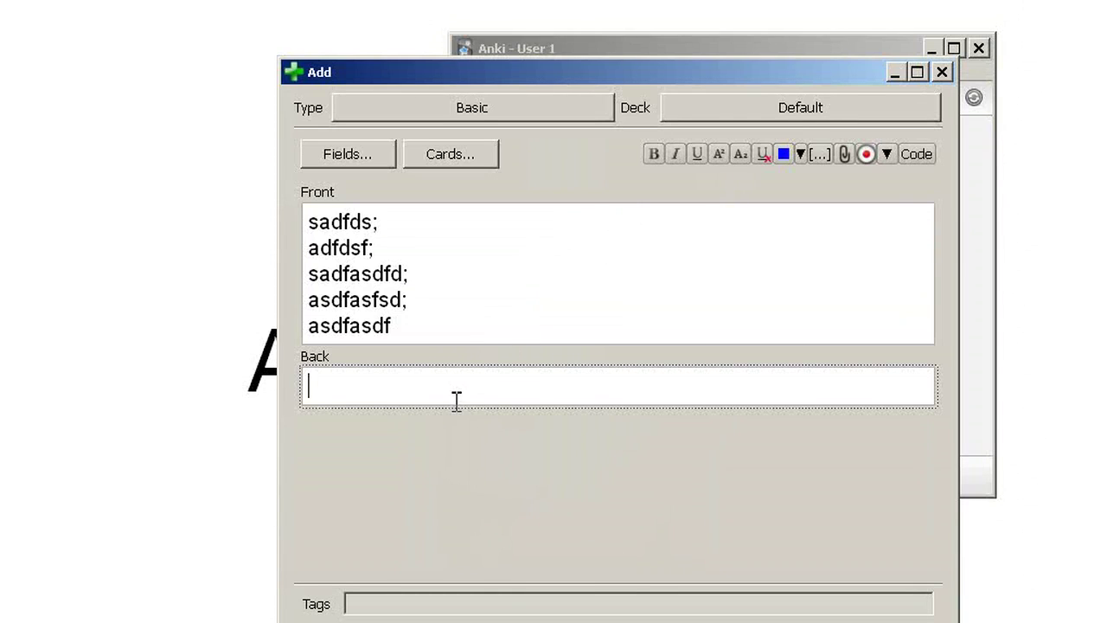
{"action": "type", "text": "CODEBLOCK"}
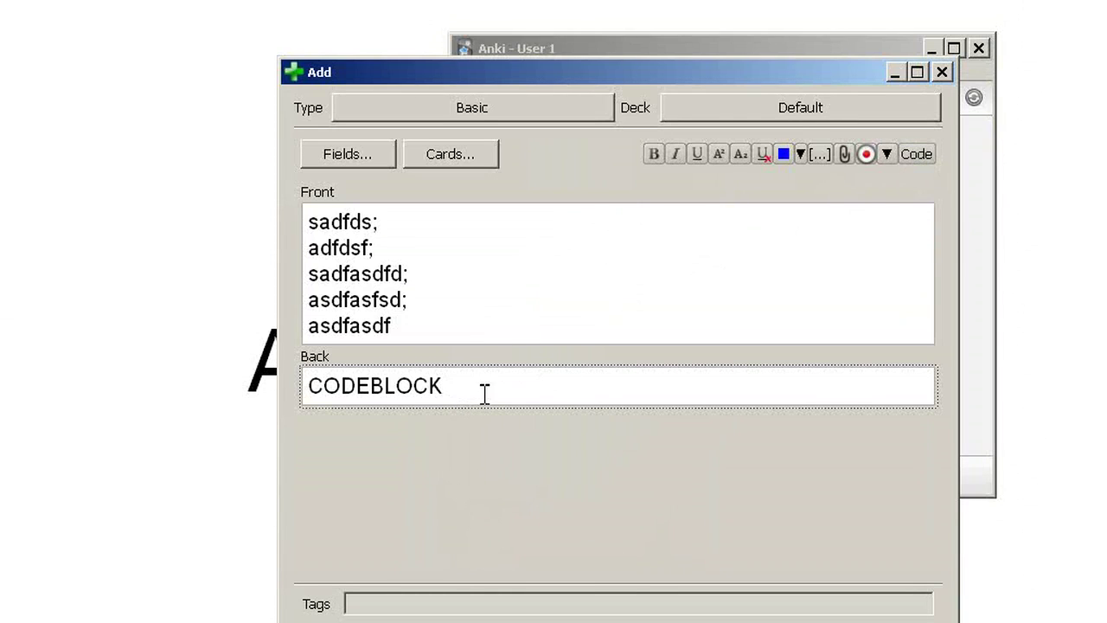
{"action": "left_click", "coordinate": [886, 161]}
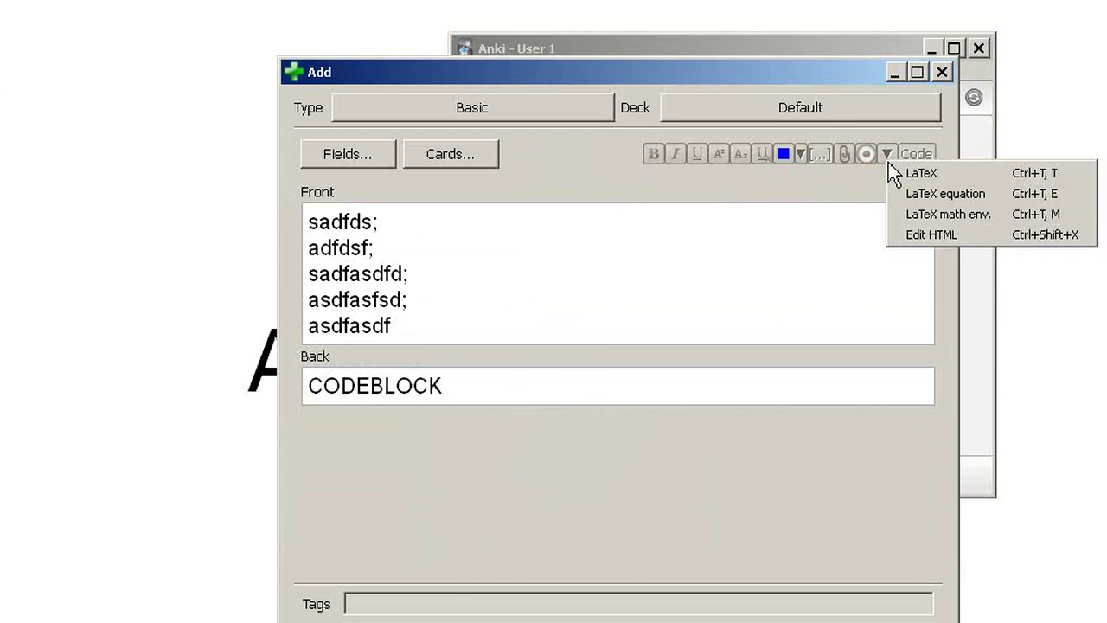
{"action": "left_click", "coordinate": [929, 235]}
{"action": "left_click_drag", "start_coordinate": [741, 246], "coordinate": [415, 247]}
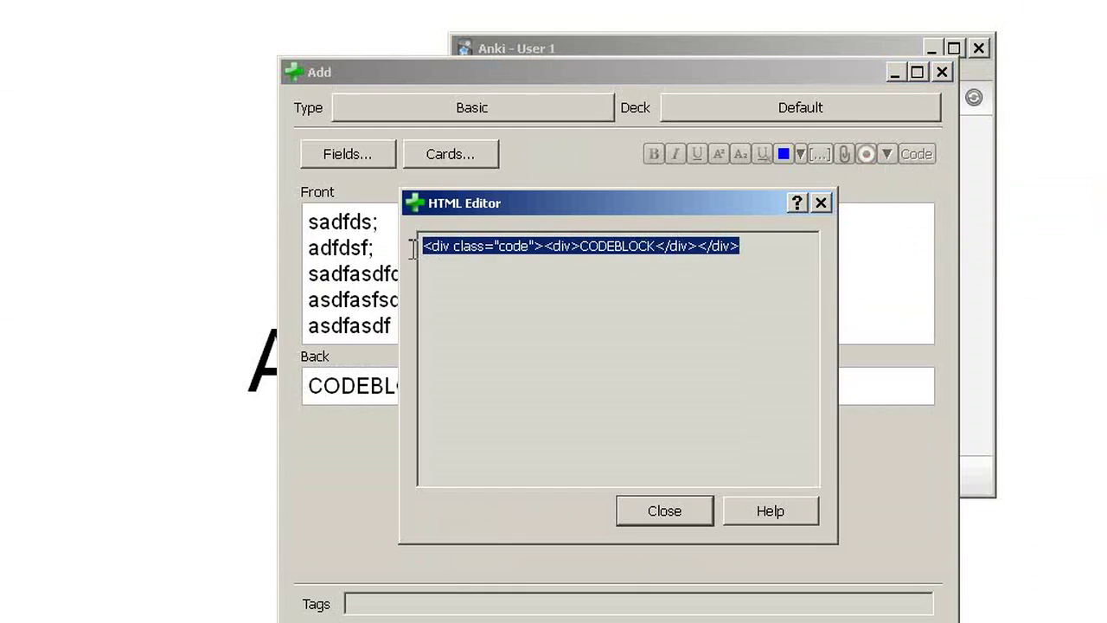
Step: Locate the .code class name in the Notepad CSS for comparison
{"action": "key", "text": "alt+Tab"}
{"action": "left_click_drag", "start_coordinate": [437, 622], "coordinate": [302, 318]}
{"action": "left_click", "coordinate": [213, 374]}
{"action": "left_click_drag", "start_coordinate": [212, 374], "coordinate": [145, 374]}
{"action": "key", "text": "alt+Tab"}
Step: Inspect the div with class 'code' in the HTML source, then close the editor
{"action": "left_click", "coordinate": [516, 257]}
{"action": "left_click_drag", "start_coordinate": [529, 252], "coordinate": [506, 257]}
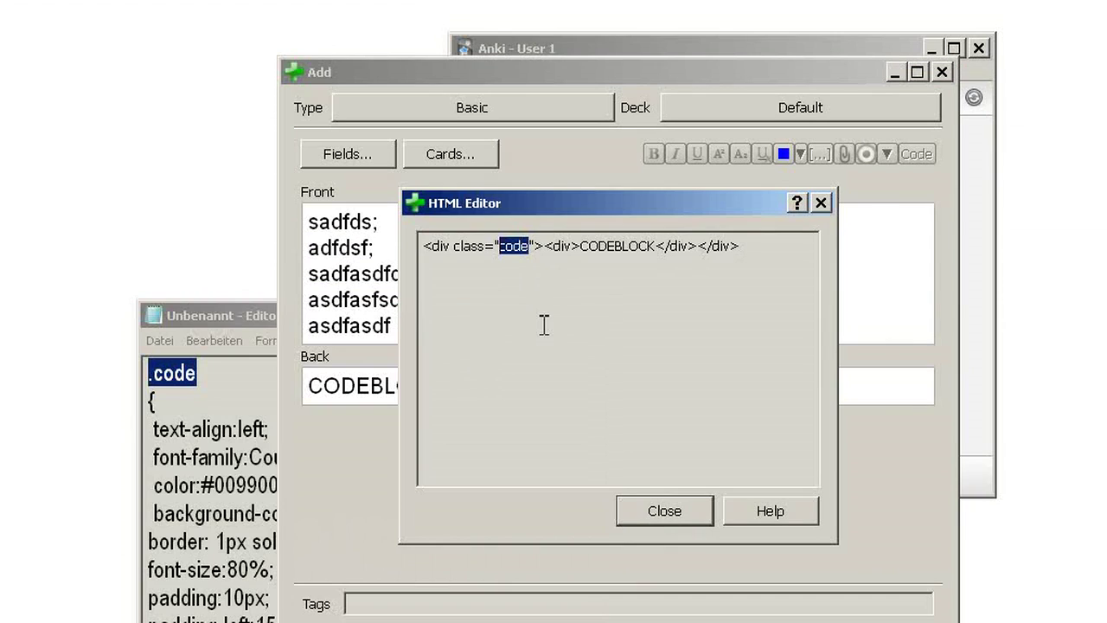
{"action": "left_click", "coordinate": [602, 251]}
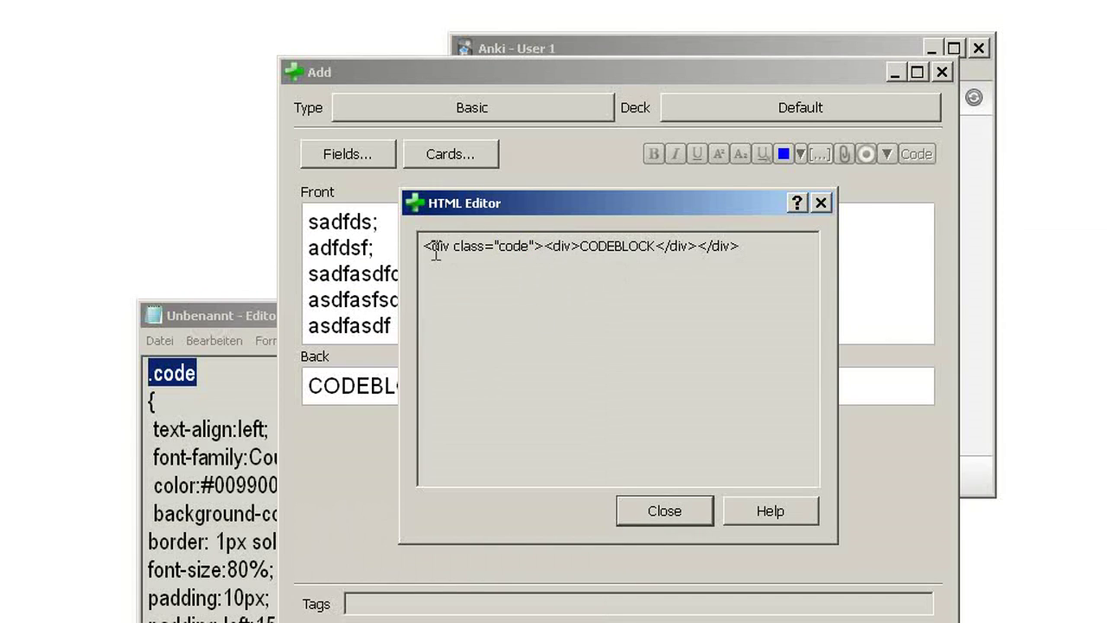
{"action": "left_click_drag", "start_coordinate": [426, 249], "coordinate": [582, 249]}
{"action": "left_click", "coordinate": [546, 251]}
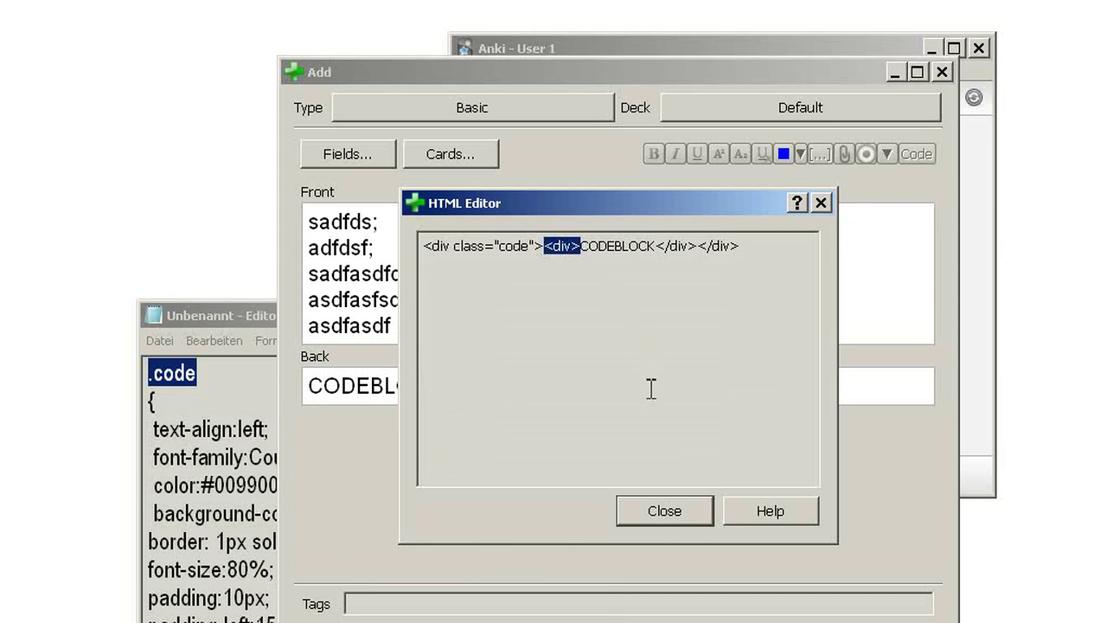
{"action": "left_click", "coordinate": [665, 511]}
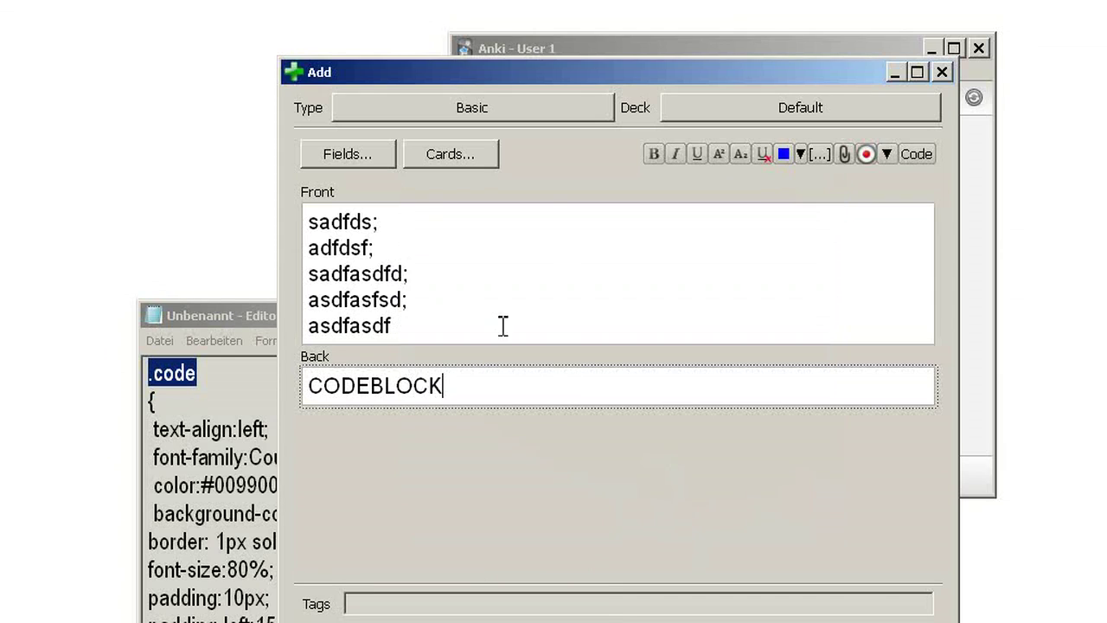
Step: Overwrite the Back field's CODEBLOCK with test text, then undo it
{"action": "double_click", "coordinate": [413, 386]}
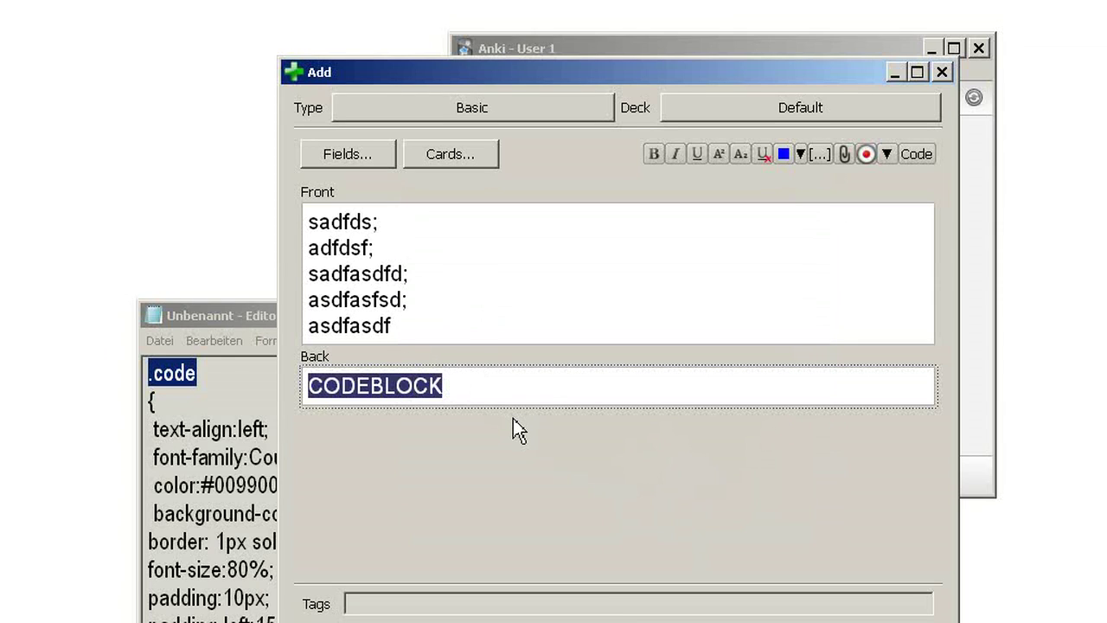
{"action": "type", "text": "jsdfasdlkfjljsd"}
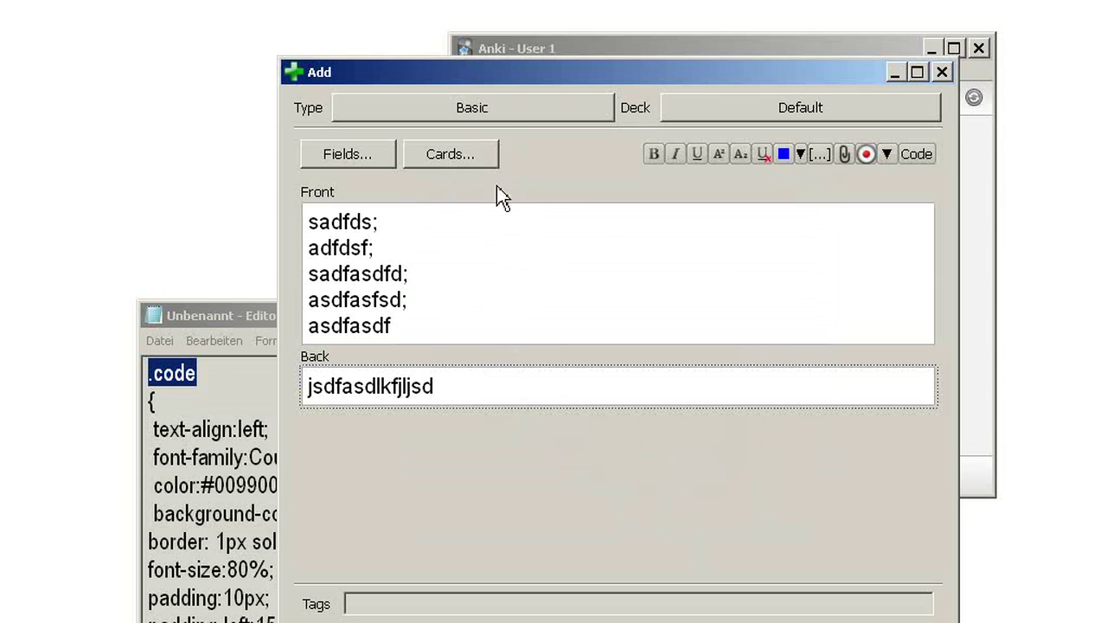
{"action": "key", "text": "ctrl+z"}
Step: Inspect the inner, closing and opening code div tags in the Back field's HTML
{"action": "key", "text": "ctrl+shift+x"}
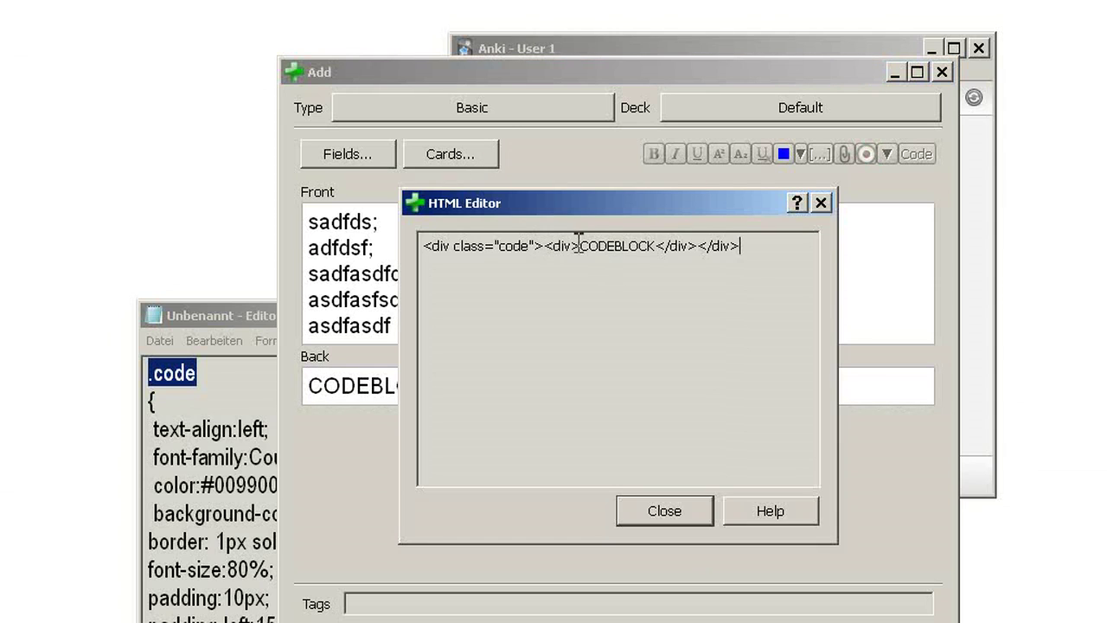
{"action": "left_click_drag", "start_coordinate": [544, 246], "coordinate": [698, 246]}
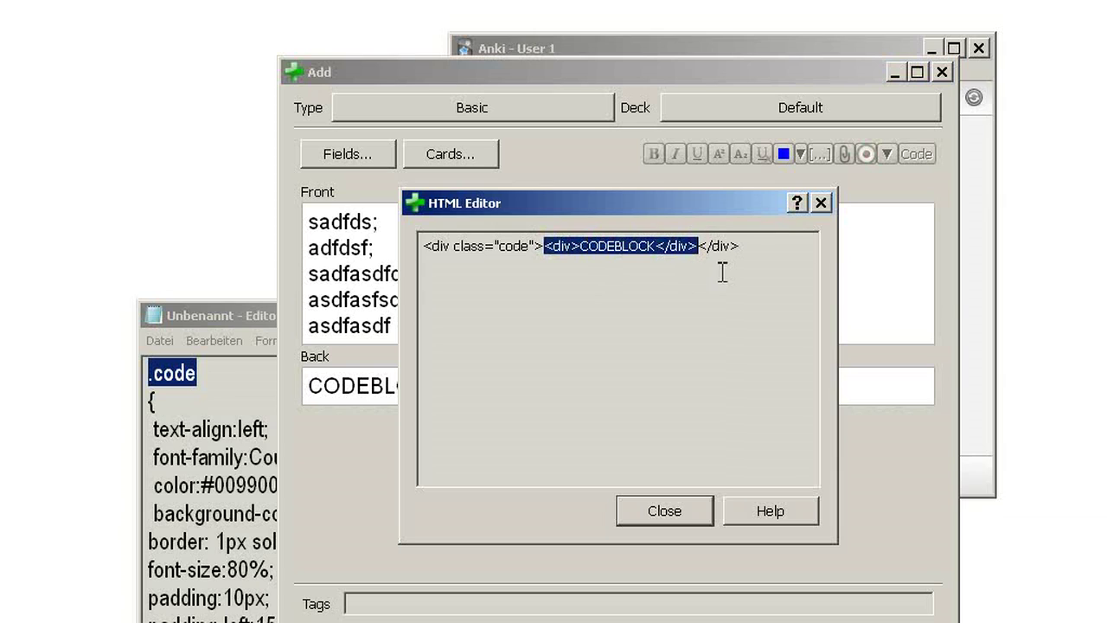
{"action": "left_click_drag", "start_coordinate": [758, 248], "coordinate": [705, 251]}
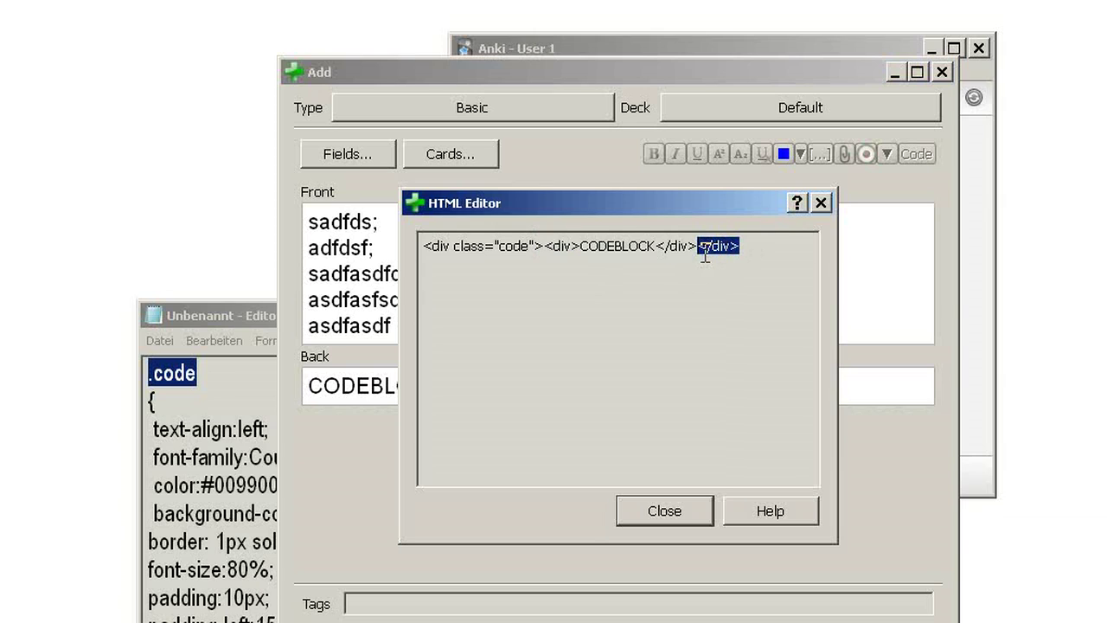
{"action": "left_click_drag", "start_coordinate": [543, 247], "coordinate": [423, 249]}
{"action": "key", "text": "Escape"}
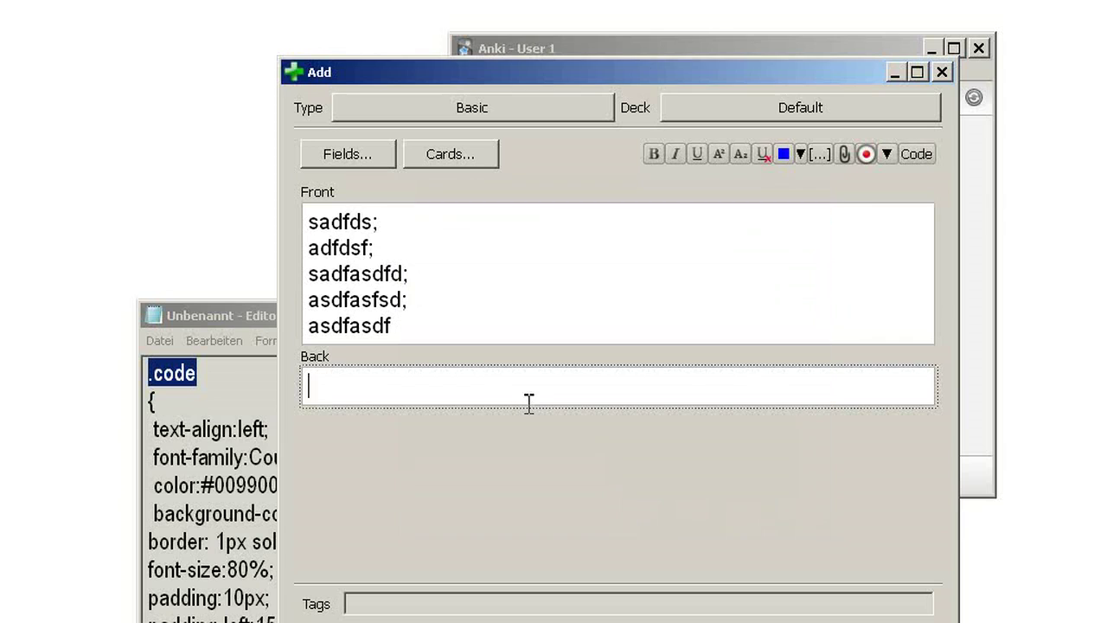
{"action": "left_click", "coordinate": [534, 71]}
Step: Open the addCodeBlock add-on's script for editing via Tools > Add-ons
{"action": "mouse_move", "coordinate": [498, 71]}
{"action": "mouse_move", "coordinate": [538, 75]}
{"action": "mouse_move", "coordinate": [672, 216]}
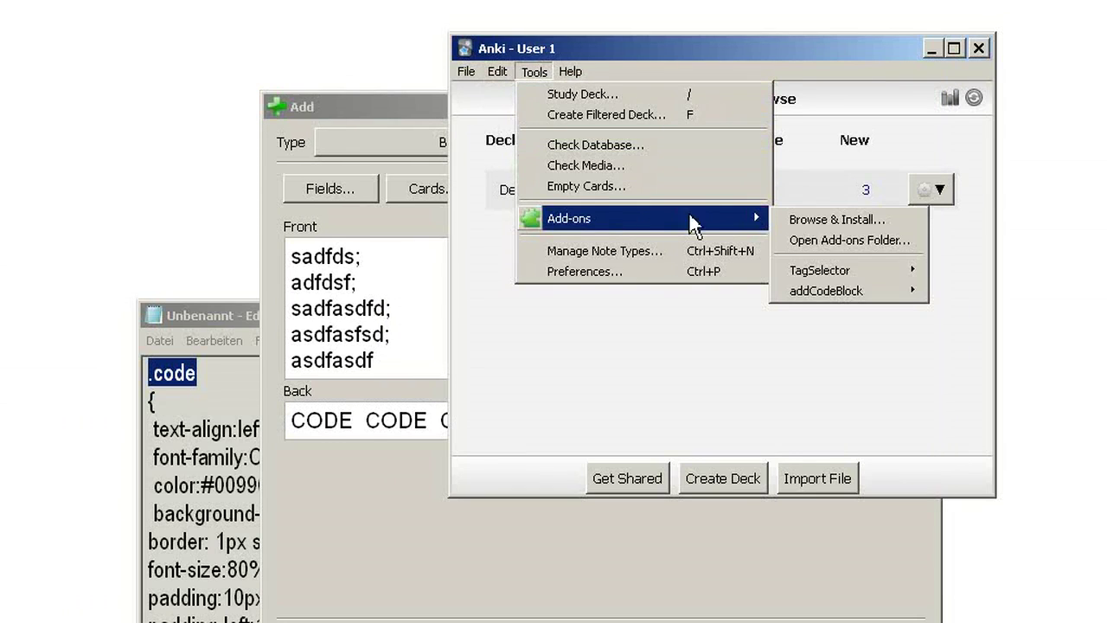
{"action": "mouse_move", "coordinate": [867, 275]}
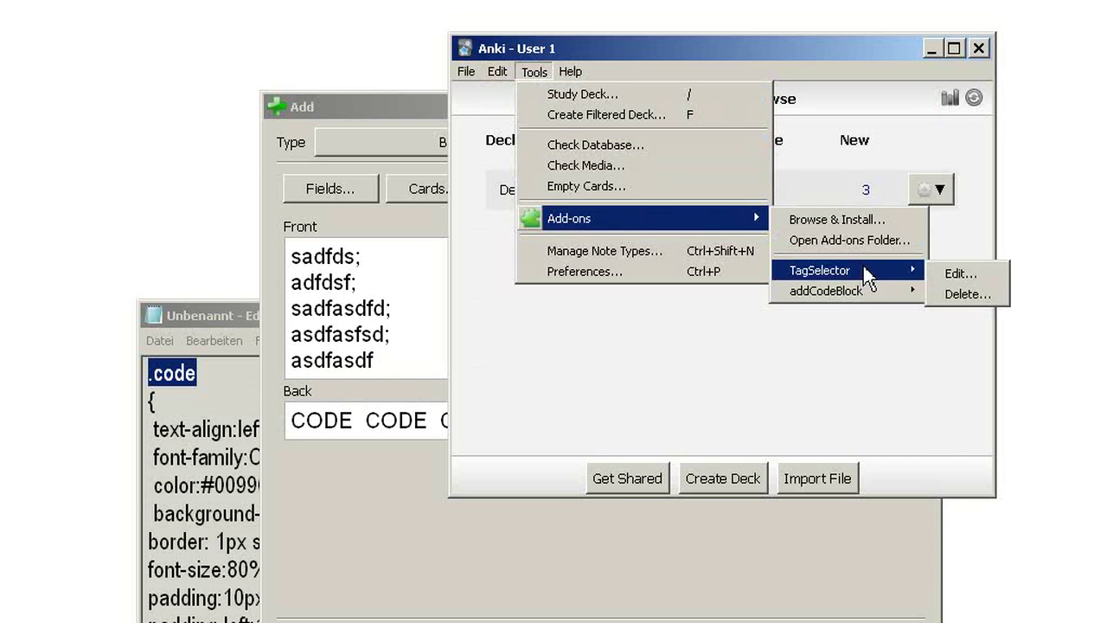
{"action": "mouse_move", "coordinate": [830, 292]}
{"action": "left_click", "coordinate": [956, 294]}
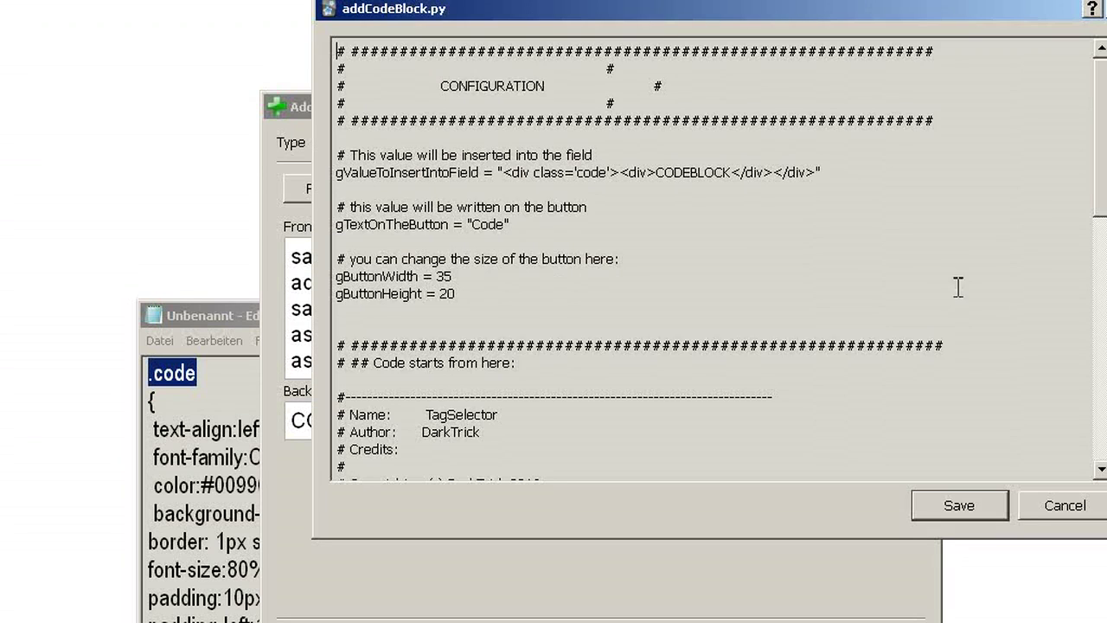
Step: Reposition the script window and select the gValueToInsertIntoField value
{"action": "left_click_drag", "start_coordinate": [651, 11], "coordinate": [640, 54]}
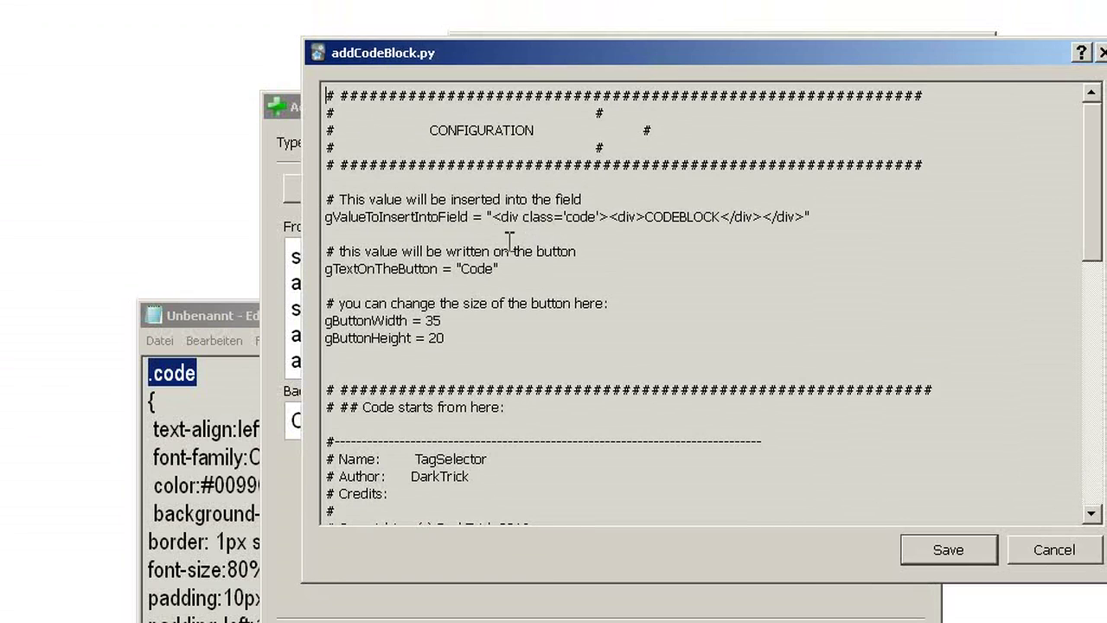
{"action": "left_click_drag", "start_coordinate": [458, 54], "coordinate": [606, 141]}
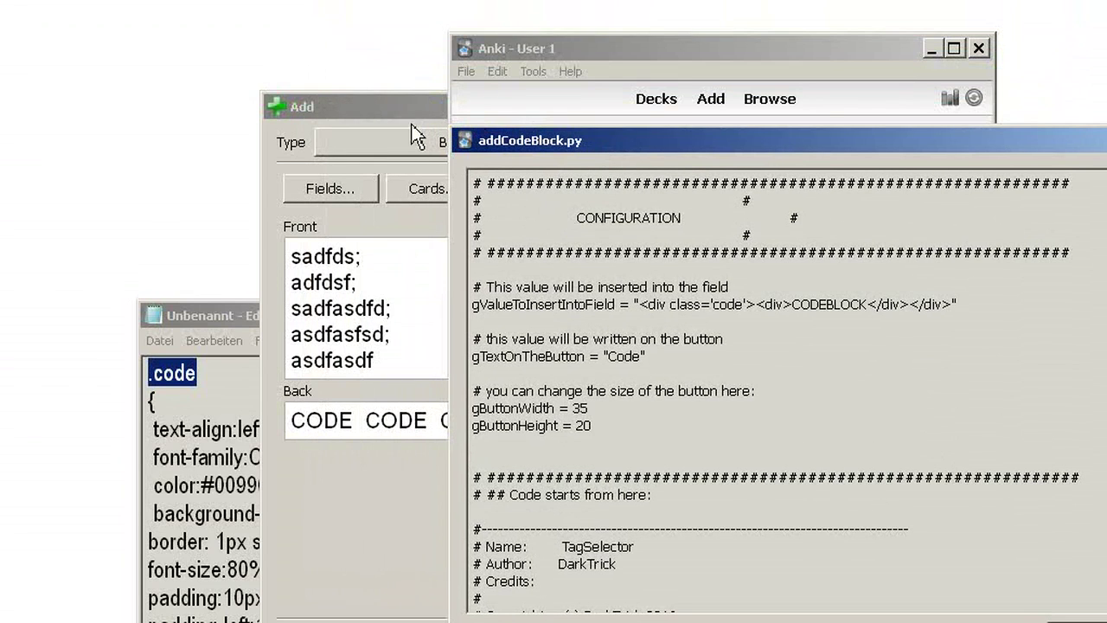
{"action": "left_click", "coordinate": [562, 55]}
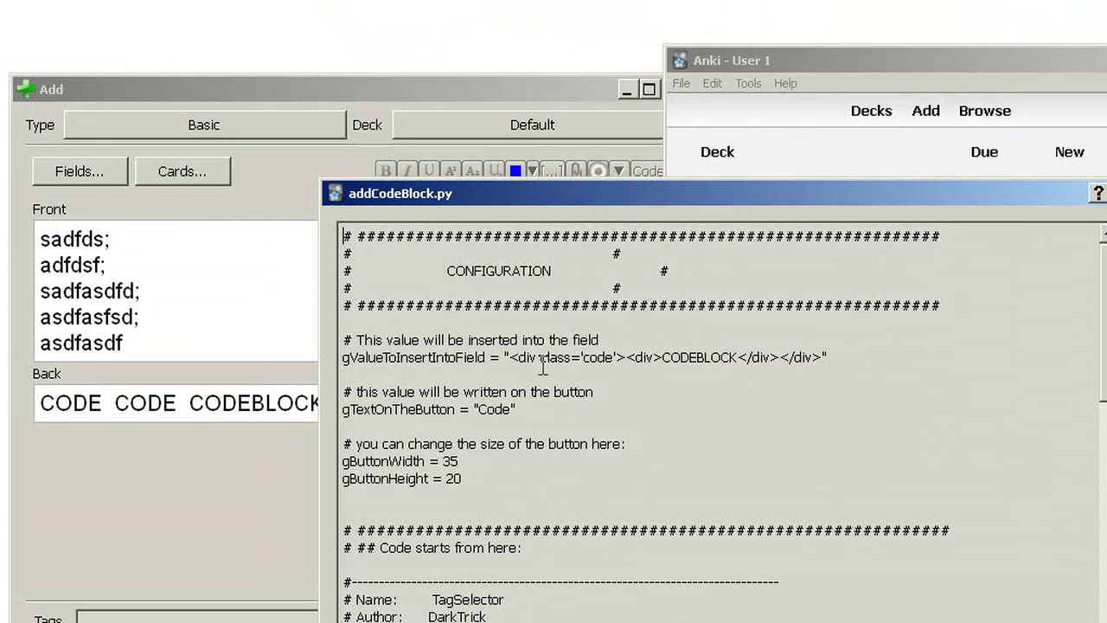
{"action": "left_click_drag", "start_coordinate": [510, 357], "coordinate": [818, 360]}
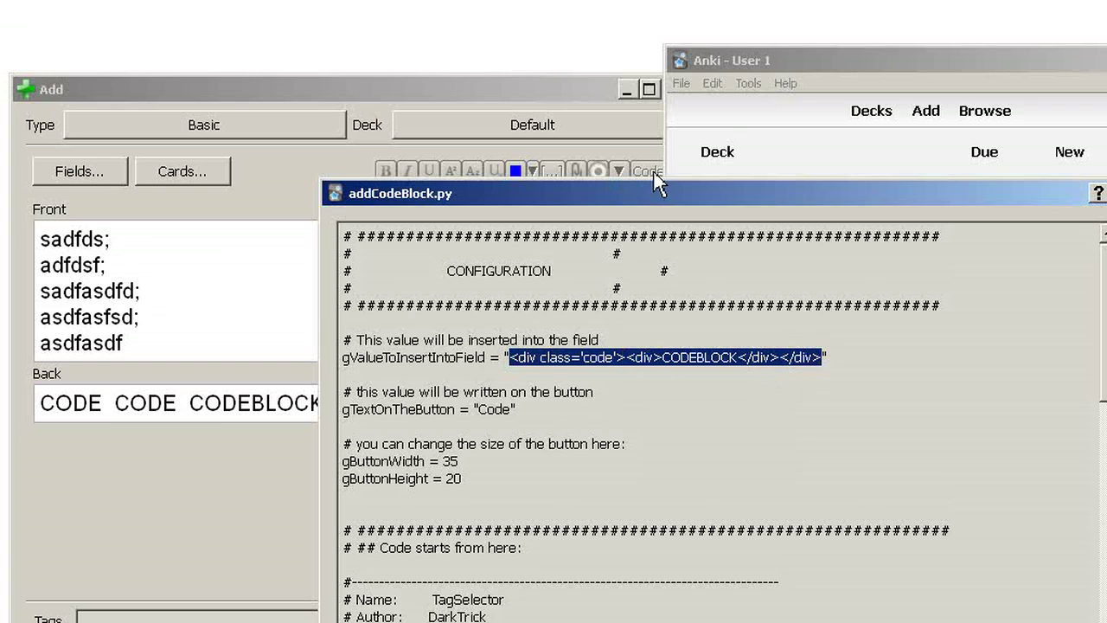
Step: Replace CODEBLOCK with 'asdf' in the script's gValueToInsertIntoField code div
{"action": "left_click_drag", "start_coordinate": [478, 409], "coordinate": [520, 409]}
{"action": "left_click_drag", "start_coordinate": [496, 492], "coordinate": [324, 467]}
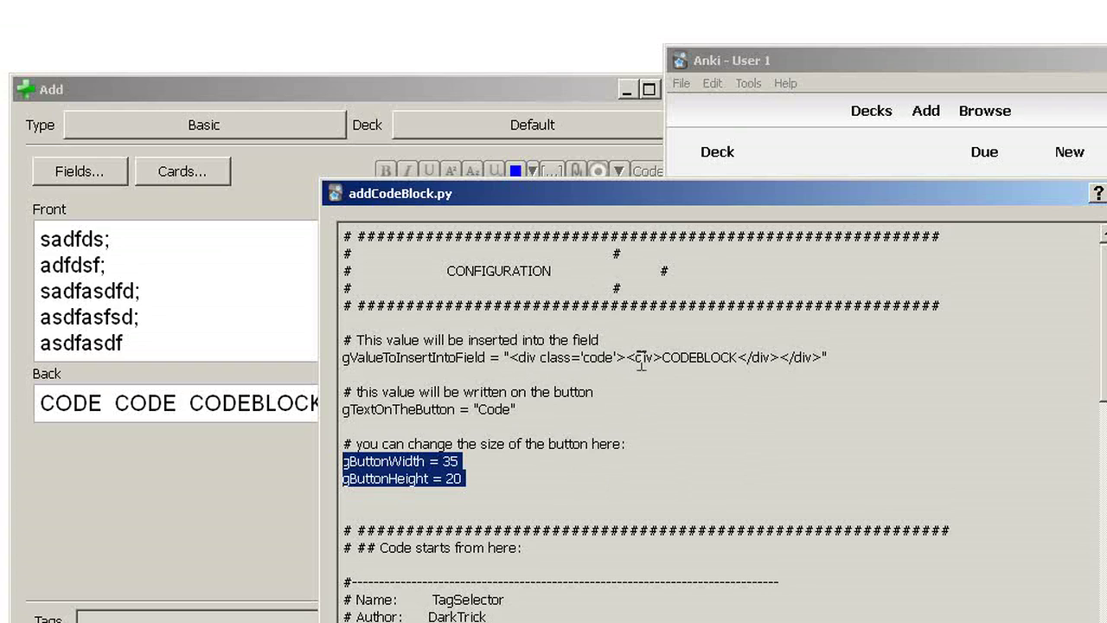
{"action": "left_click_drag", "start_coordinate": [613, 357], "coordinate": [583, 357]}
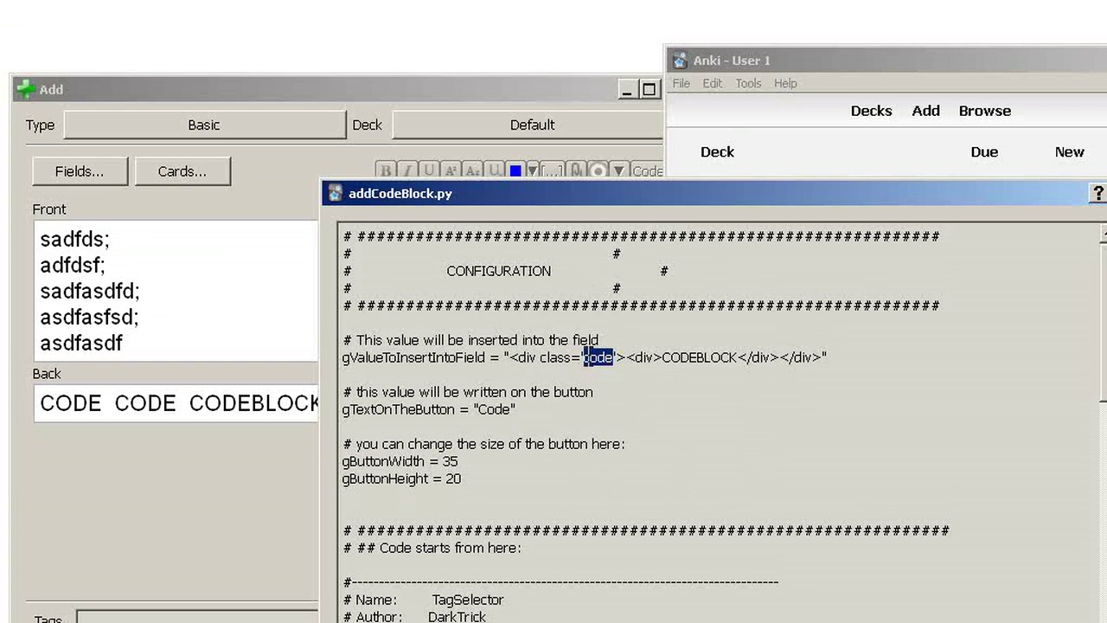
{"action": "left_click_drag", "start_coordinate": [738, 357], "coordinate": [663, 357]}
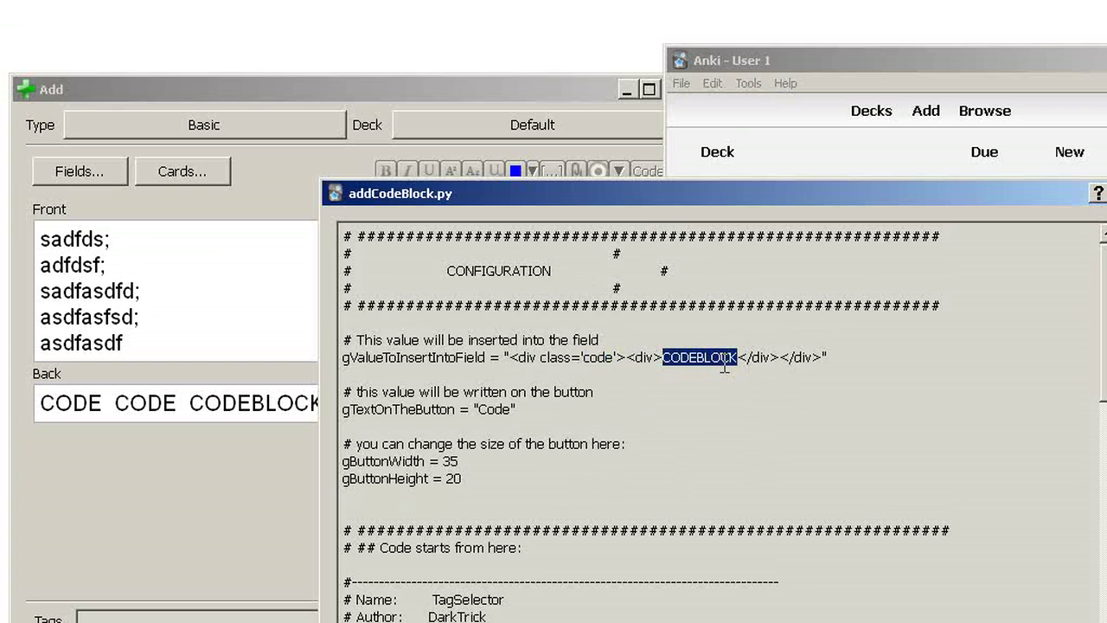
{"action": "type", "text": "asdf"}
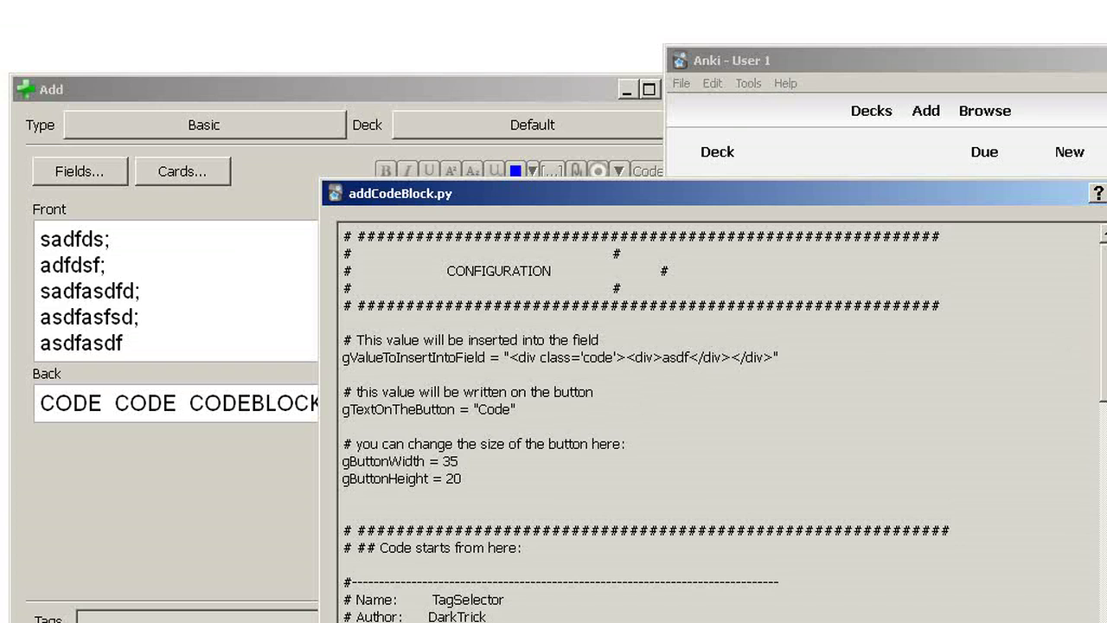
{"action": "left_click_drag", "start_coordinate": [970, 199], "coordinate": [903, 35]}
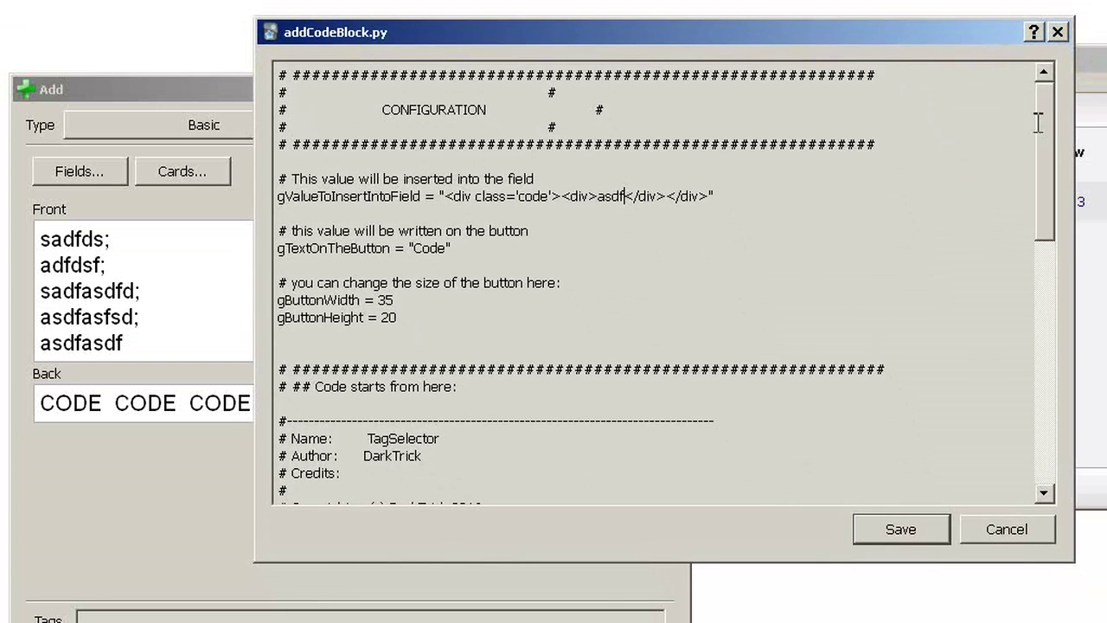
{"action": "left_click_drag", "start_coordinate": [1047, 125], "coordinate": [1040, 360]}
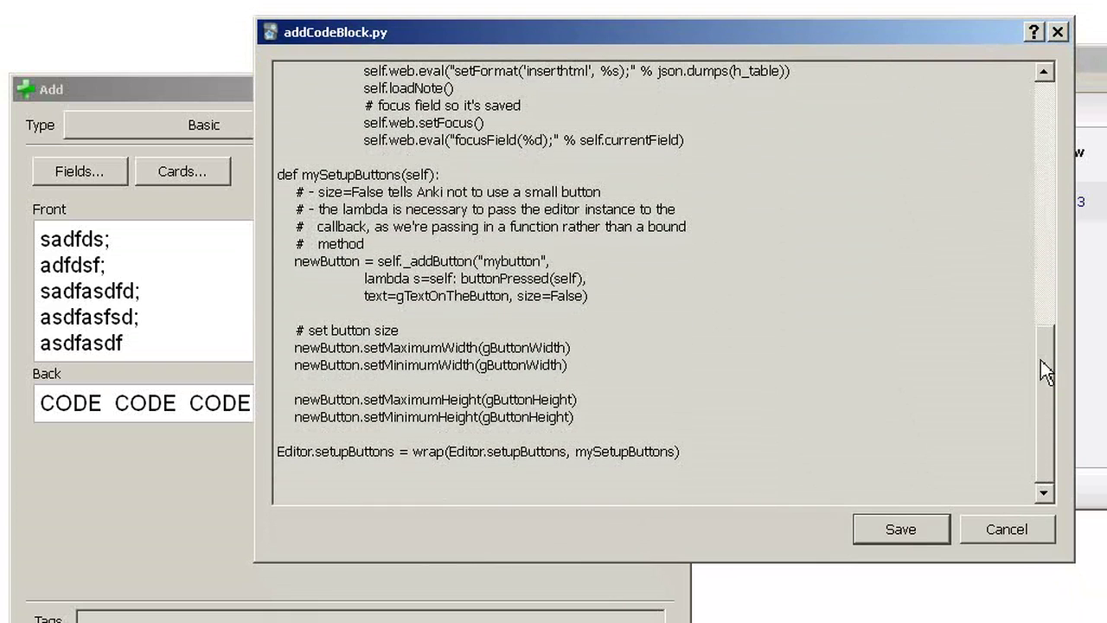
{"action": "scroll", "coordinate": [1026, 327], "scroll_direction": "up", "scroll_amount": 15}
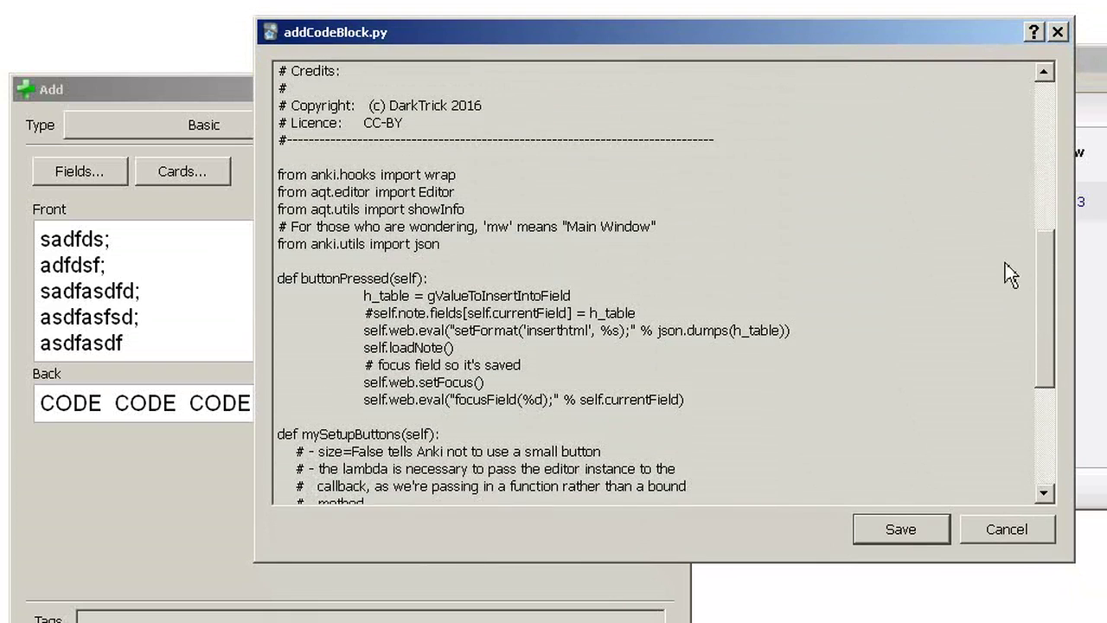
{"action": "scroll", "coordinate": [1003, 143], "scroll_direction": "up", "scroll_amount": 2}
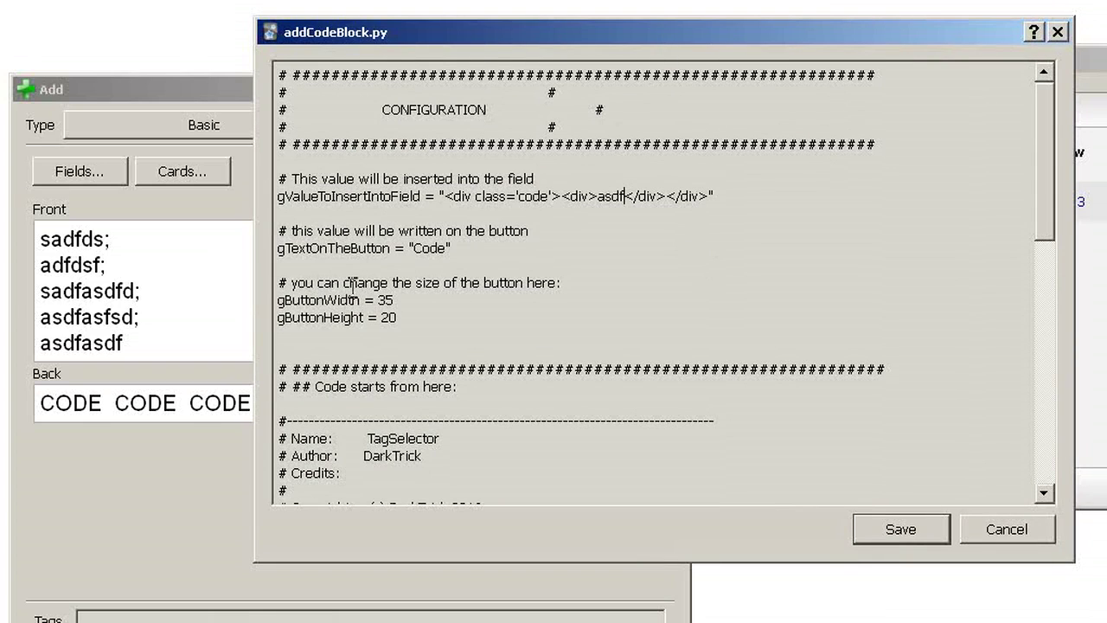
{"action": "key", "text": "alt+Tab"}
Step: Compare Notepad's .code CSS rule with the 'code' class name in the script
{"action": "left_click_drag", "start_coordinate": [303, 325], "coordinate": [300, 145]}
{"action": "left_click_drag", "start_coordinate": [286, 475], "coordinate": [131, 190]}
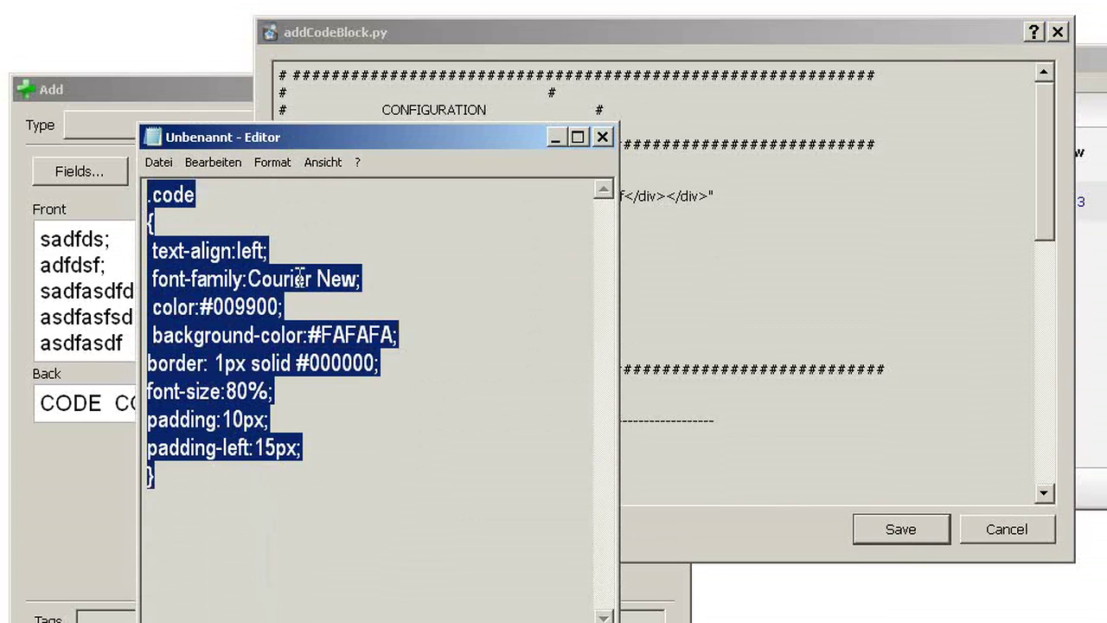
{"action": "left_click", "coordinate": [547, 43]}
{"action": "left_click_drag", "start_coordinate": [550, 197], "coordinate": [521, 198]}
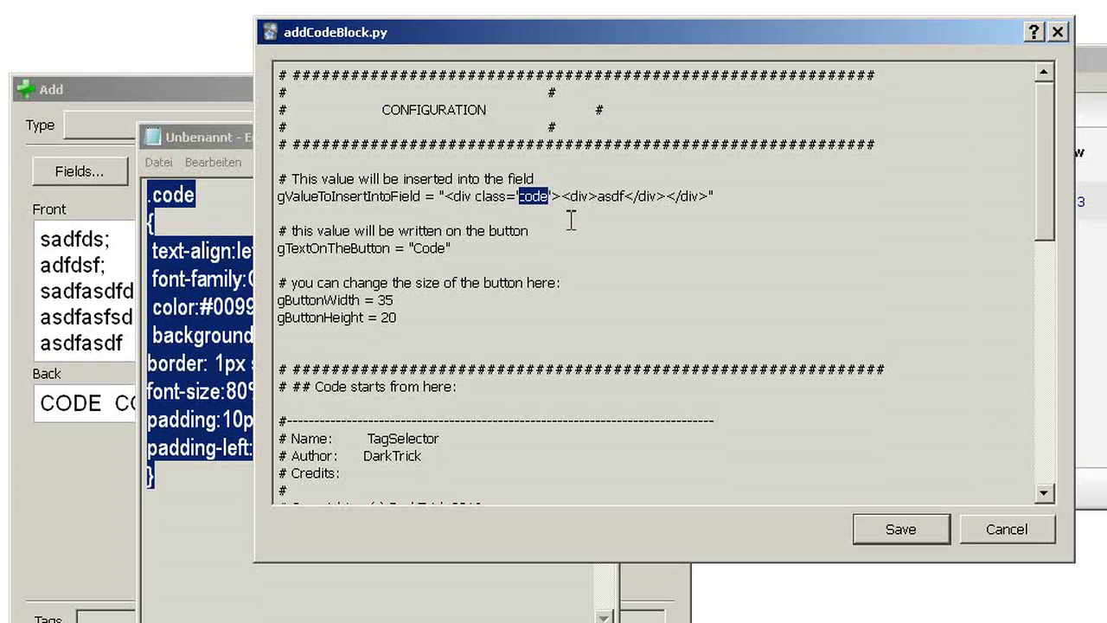
Step: Cancel the script edits and close Notepad without saving (Nicht speichern)
{"action": "left_click", "coordinate": [1006, 530]}
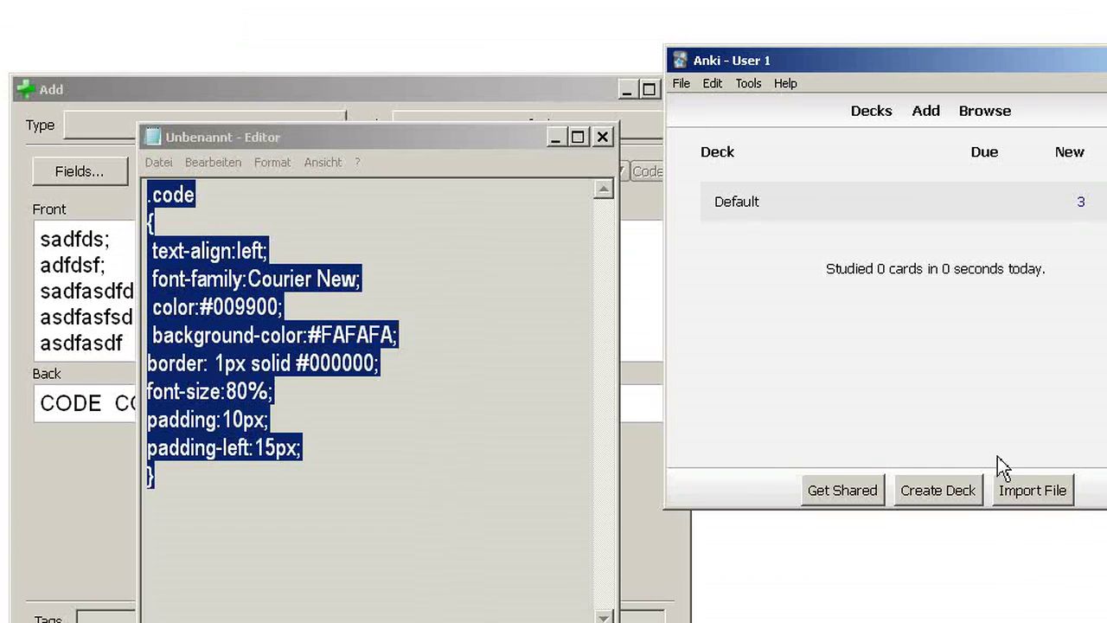
{"action": "left_click", "coordinate": [610, 140]}
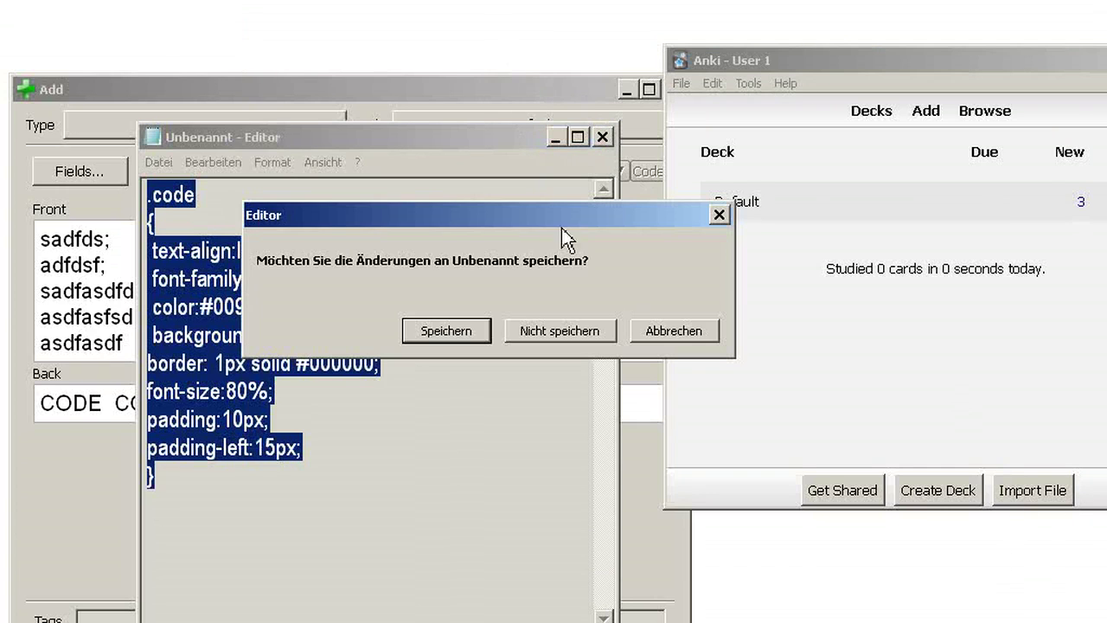
{"action": "left_click", "coordinate": [608, 333]}
Step: Delete all text from the note's Back field
{"action": "left_click", "coordinate": [270, 348]}
{"action": "left_click_drag", "start_coordinate": [516, 396], "coordinate": [25, 388]}
{"action": "key", "text": "BackSpace"}
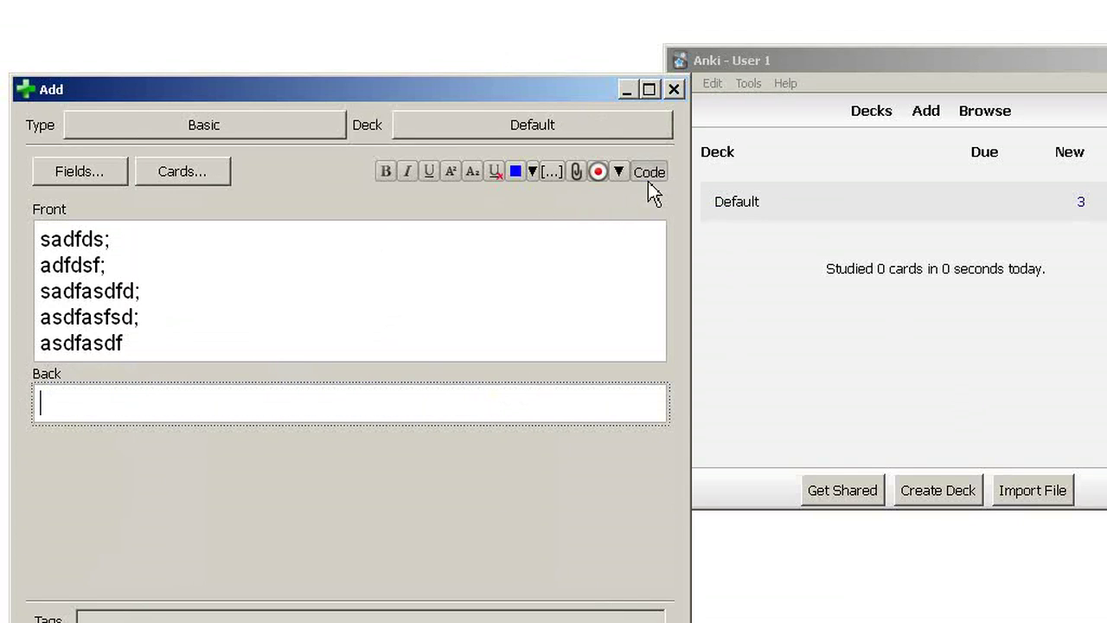
Step: Insert a CODEBLOCK placeholder into the empty Back field, then replace the Front field's five code lines with one
{"action": "left_click", "coordinate": [648, 173]}
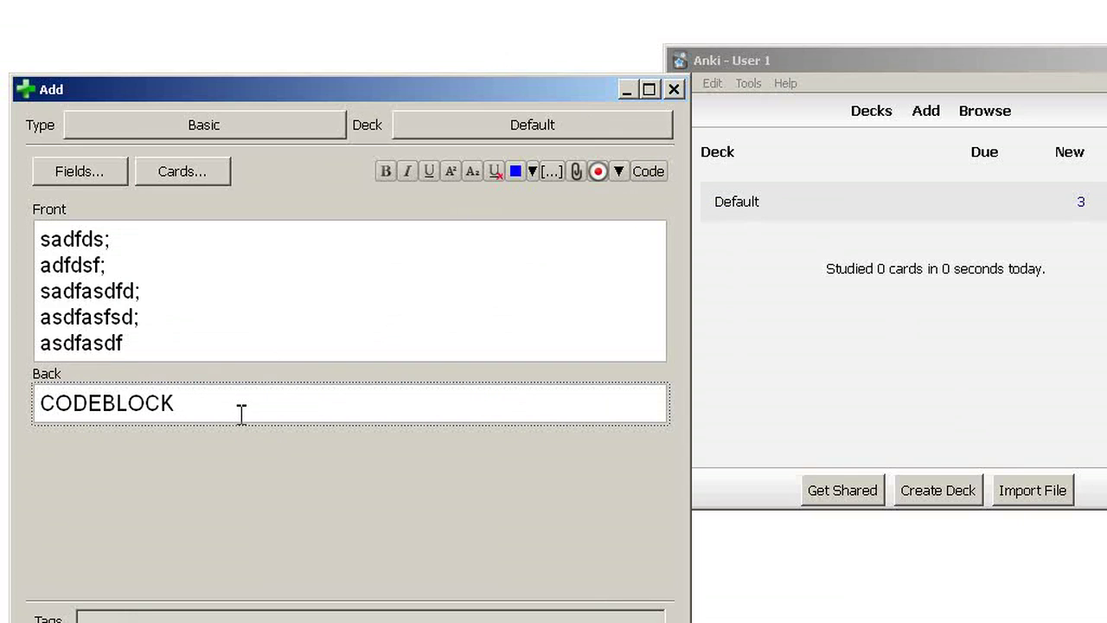
{"action": "left_click", "coordinate": [248, 346]}
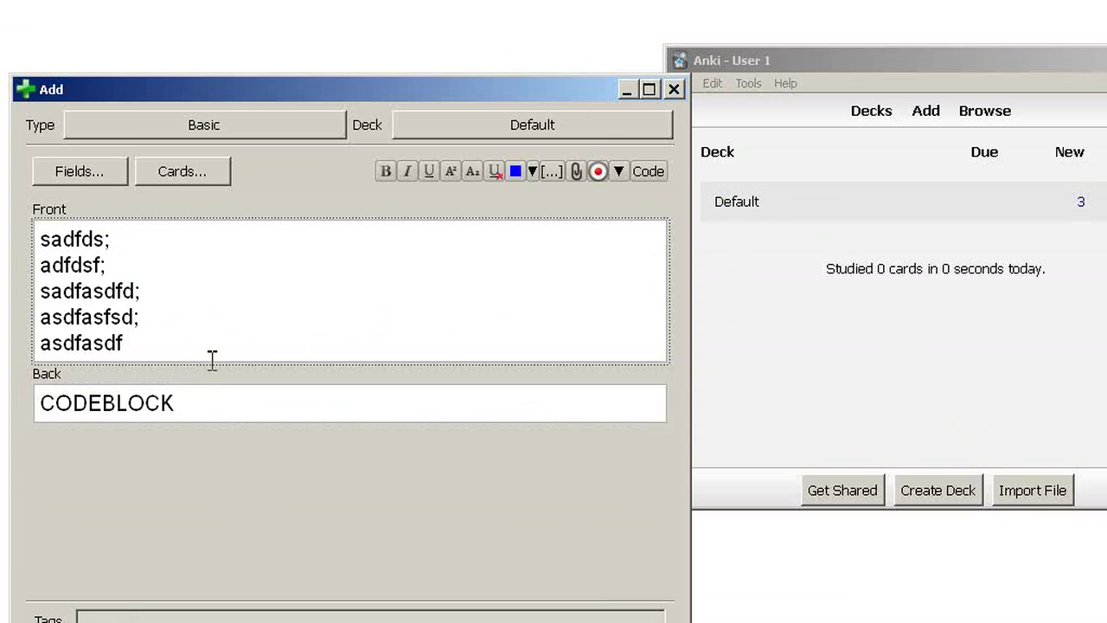
{"action": "left_click_drag", "start_coordinate": [178, 333], "coordinate": [20, 211]}
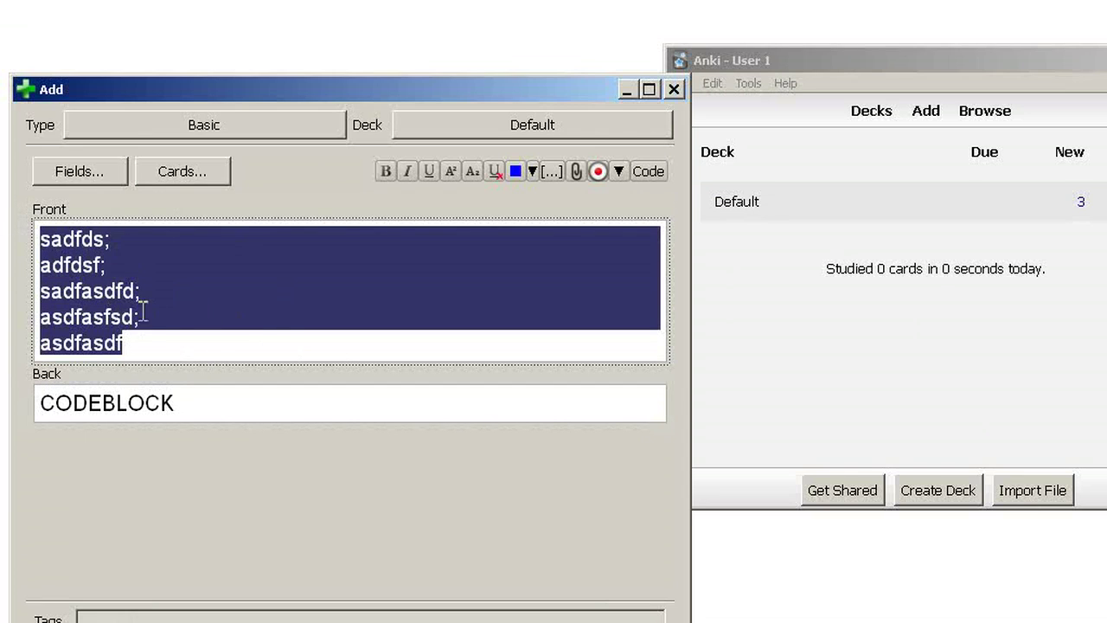
{"action": "left_click", "coordinate": [654, 171]}
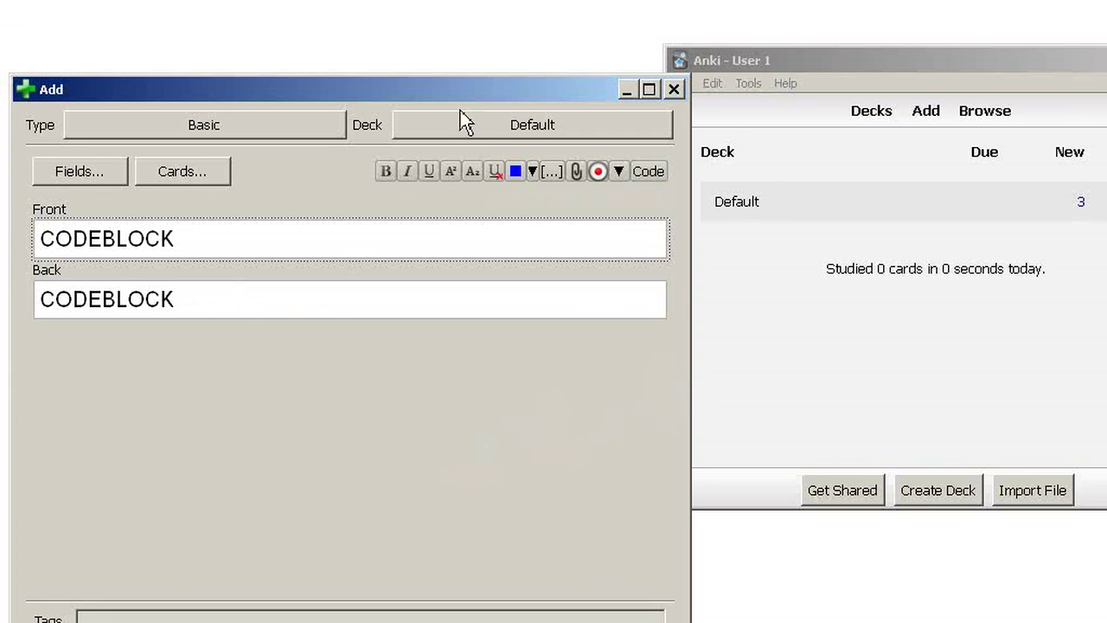
Step: Move the Add window up, widen it to the right, and show the Tag Selector panel
{"action": "left_click_drag", "start_coordinate": [457, 89], "coordinate": [457, 41]}
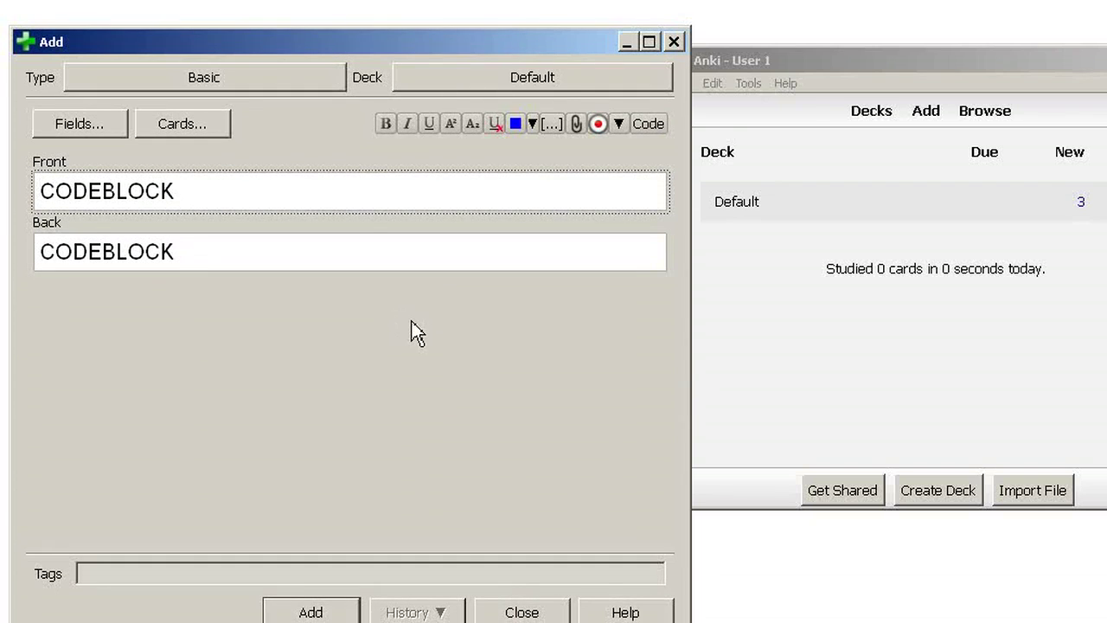
{"action": "left_click_drag", "start_coordinate": [690, 346], "coordinate": [809, 346]}
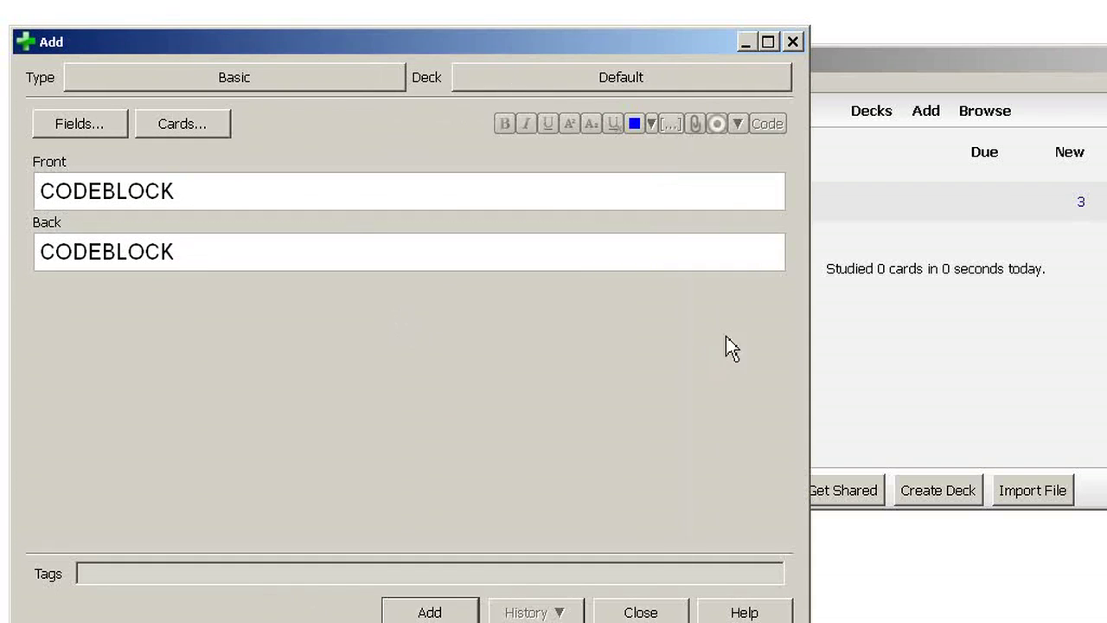
{"action": "right_click", "coordinate": [342, 294]}
{"action": "left_click", "coordinate": [450, 370]}
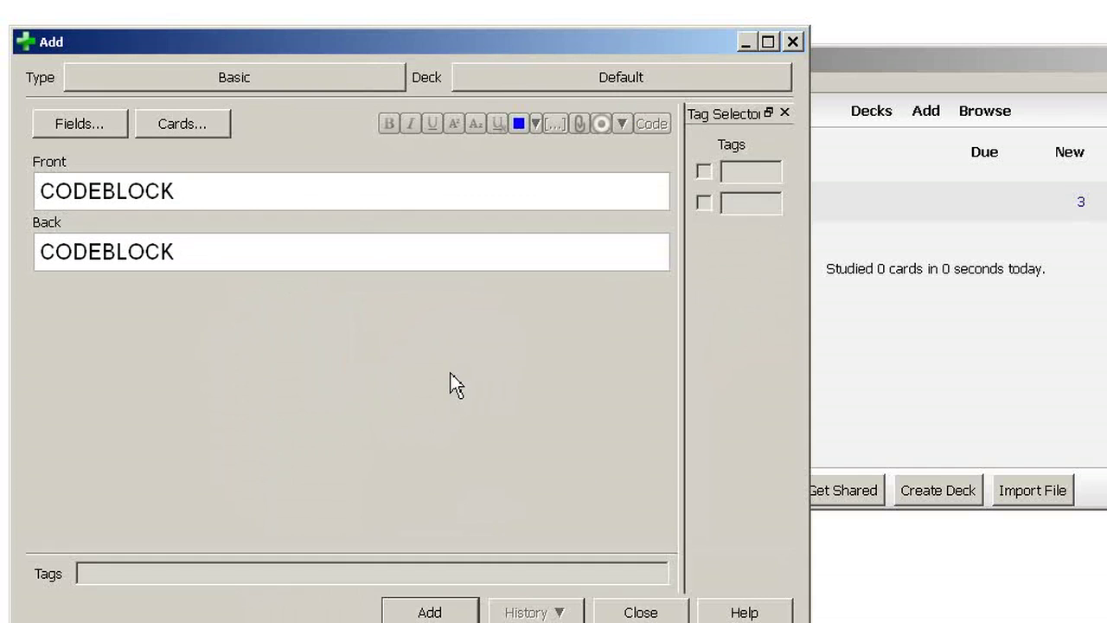